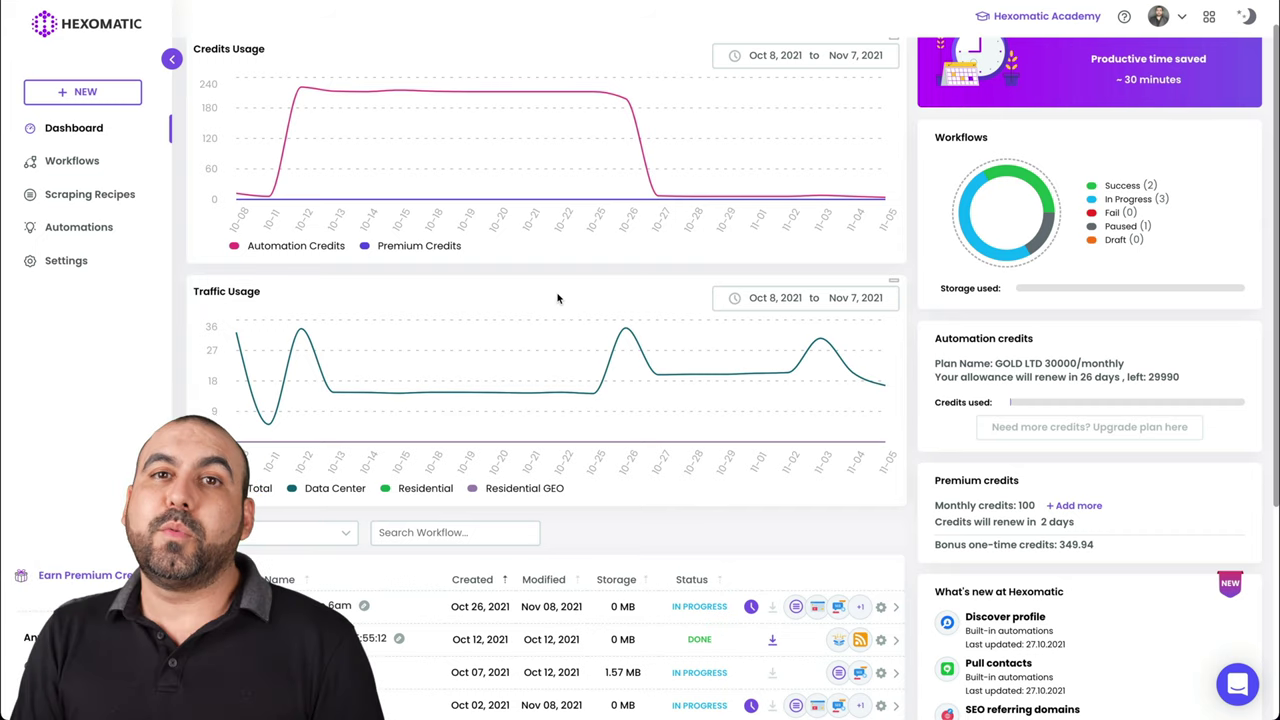
Open the Automations catalogue and examine the available built-in, premium and crowdsourced automations through the whole list.
click(115, 232)
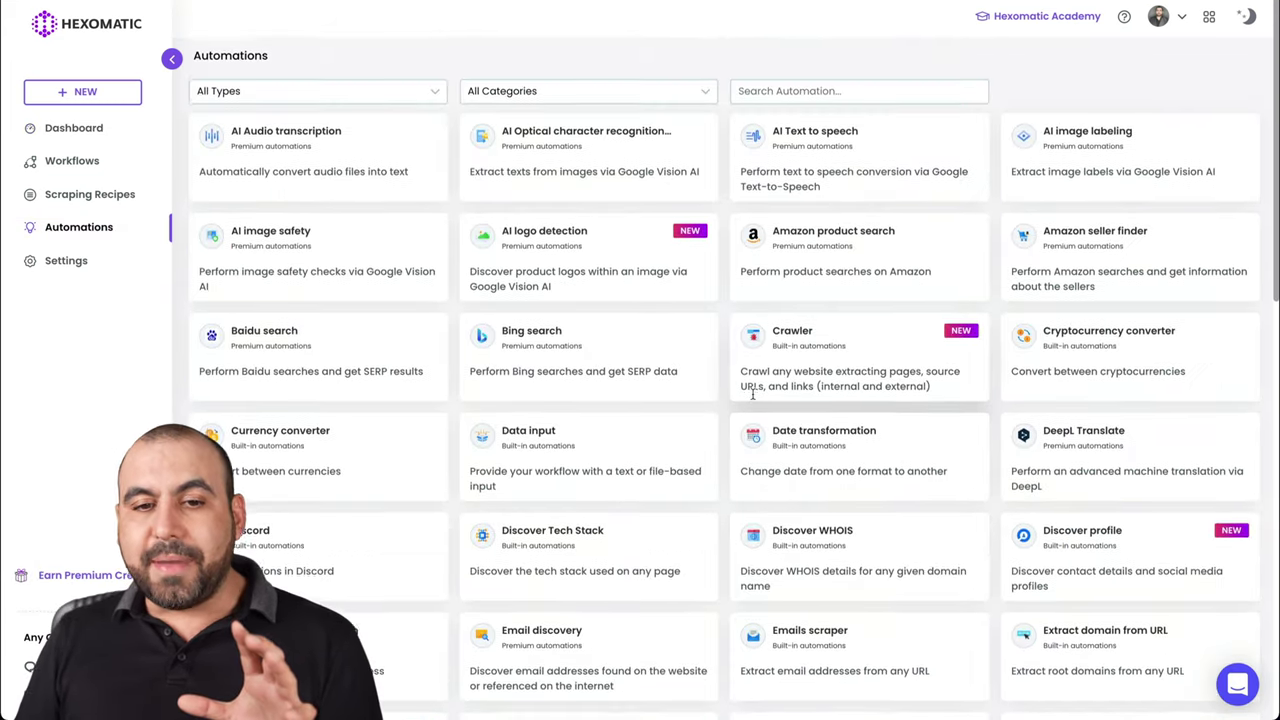
scroll(753, 395, down, 1)
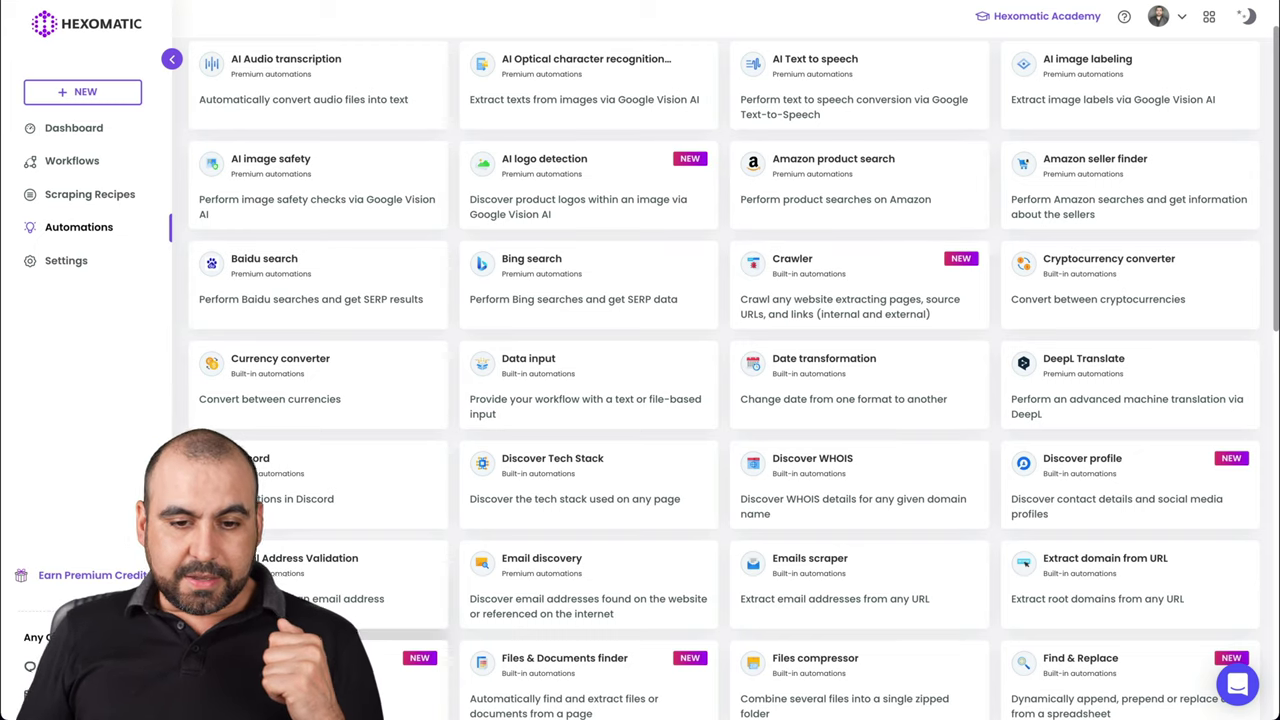
scroll(330, 350, down, 1)
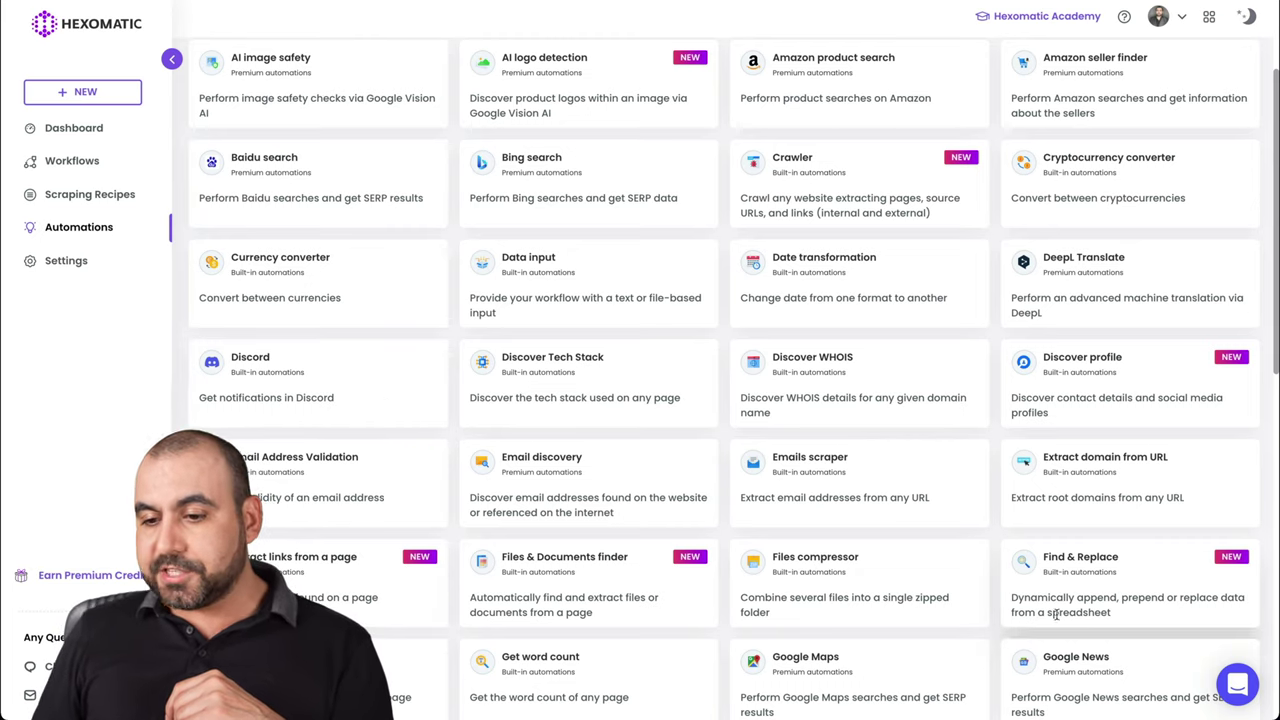
scroll(1081, 572, down, 1)
scroll(1081, 572, down, 2)
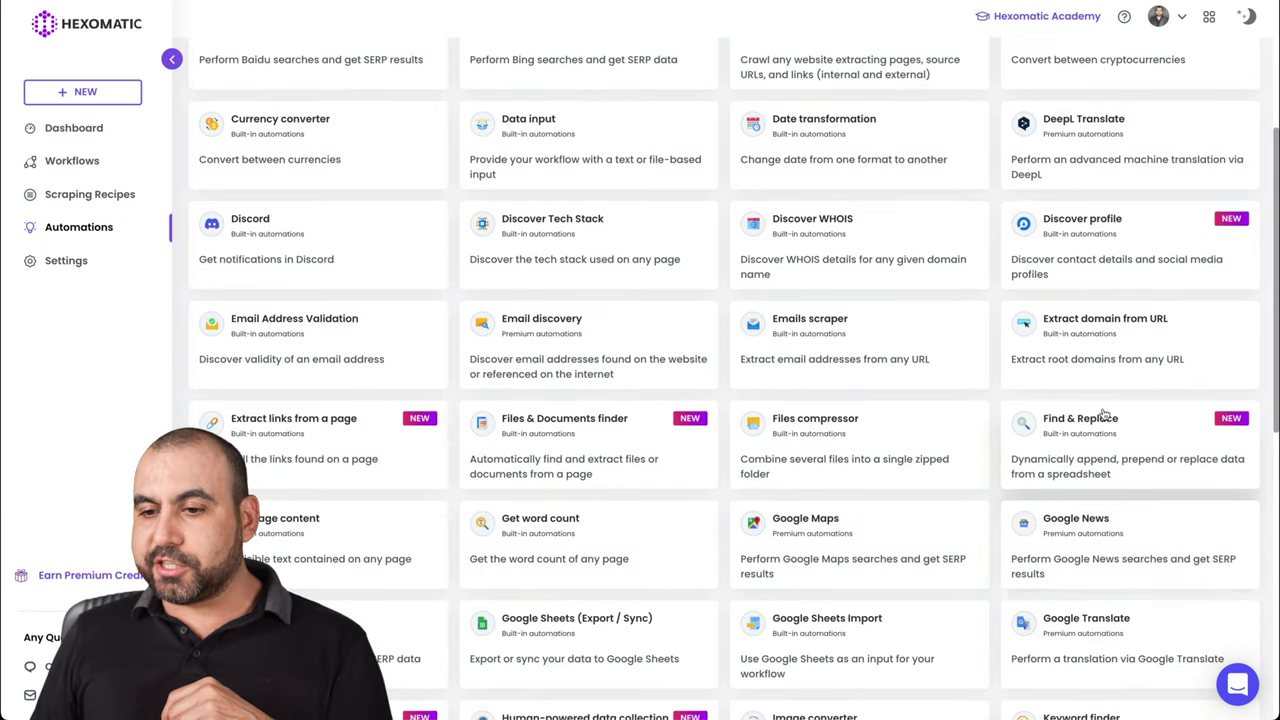
scroll(1131, 335, down, 2)
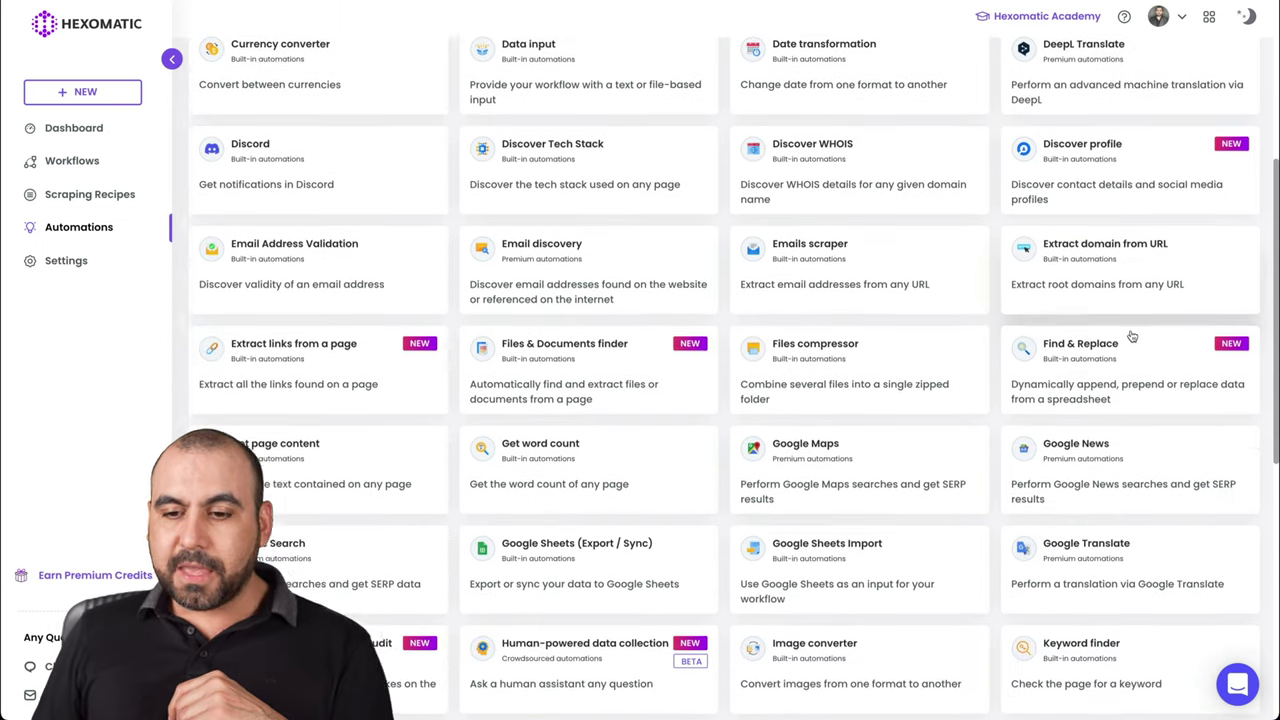
scroll(863, 414, down, 1)
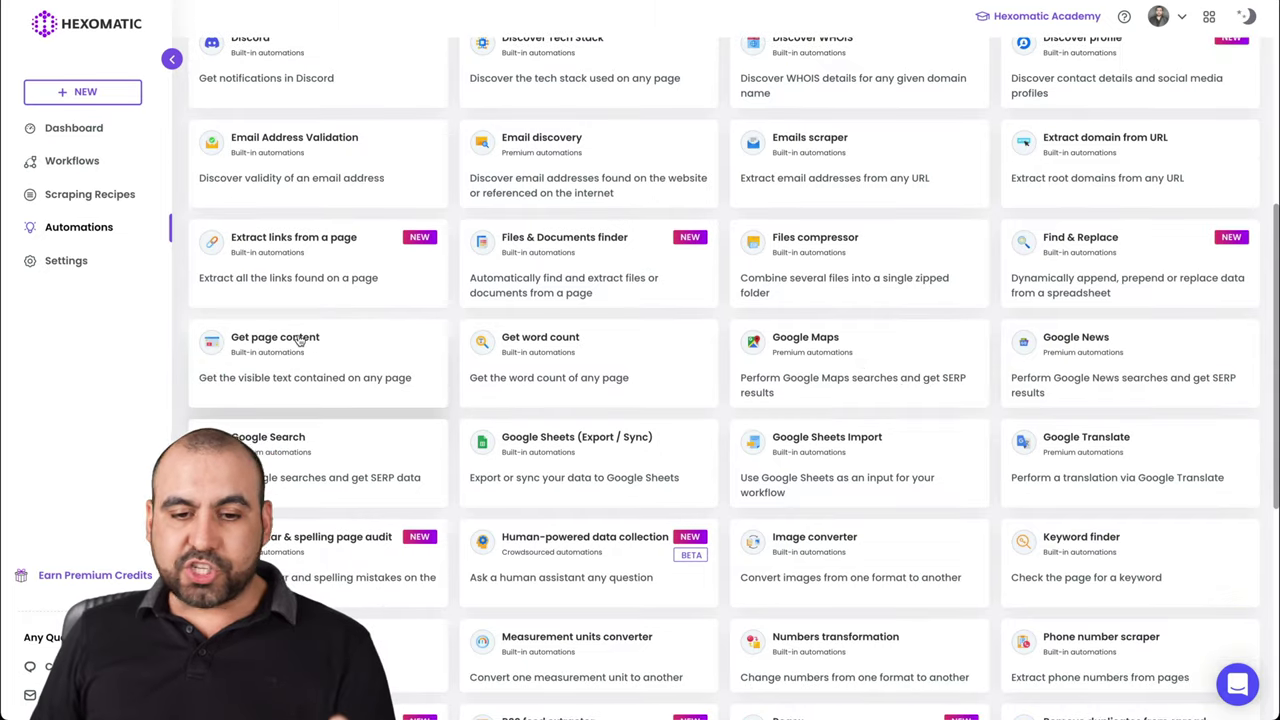
scroll(348, 450, down, 2)
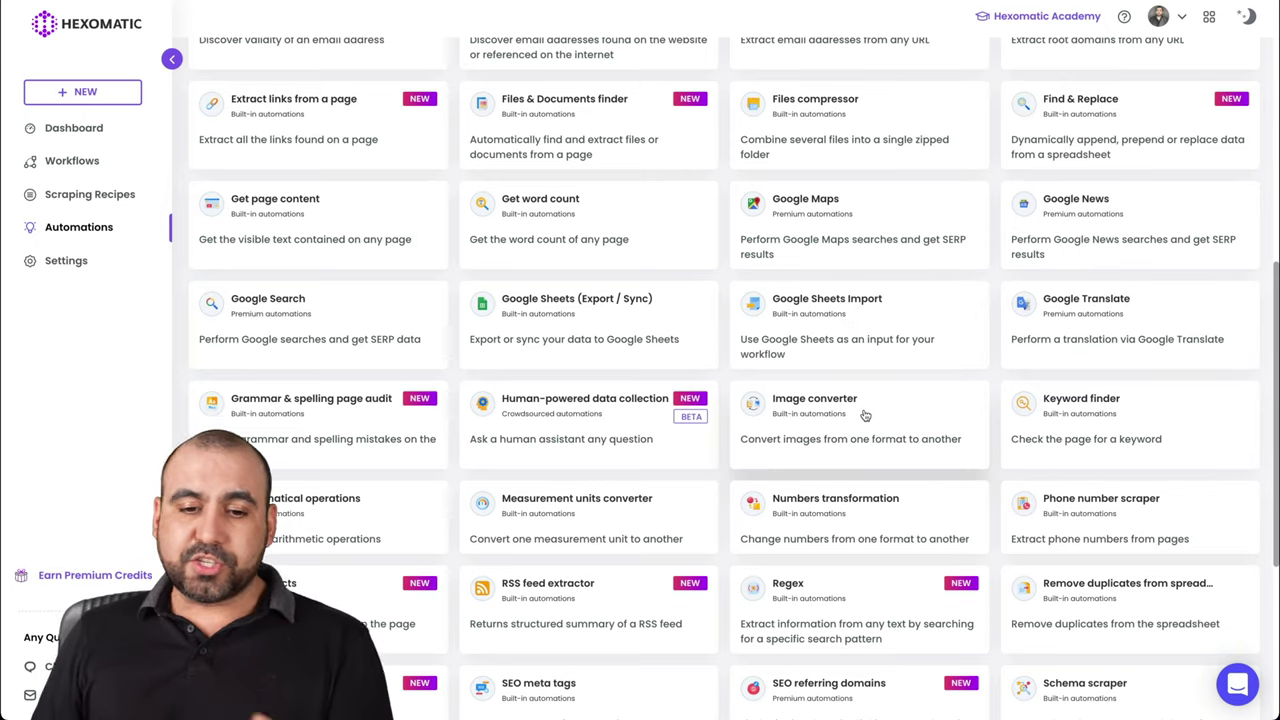
scroll(470, 480, down, 2)
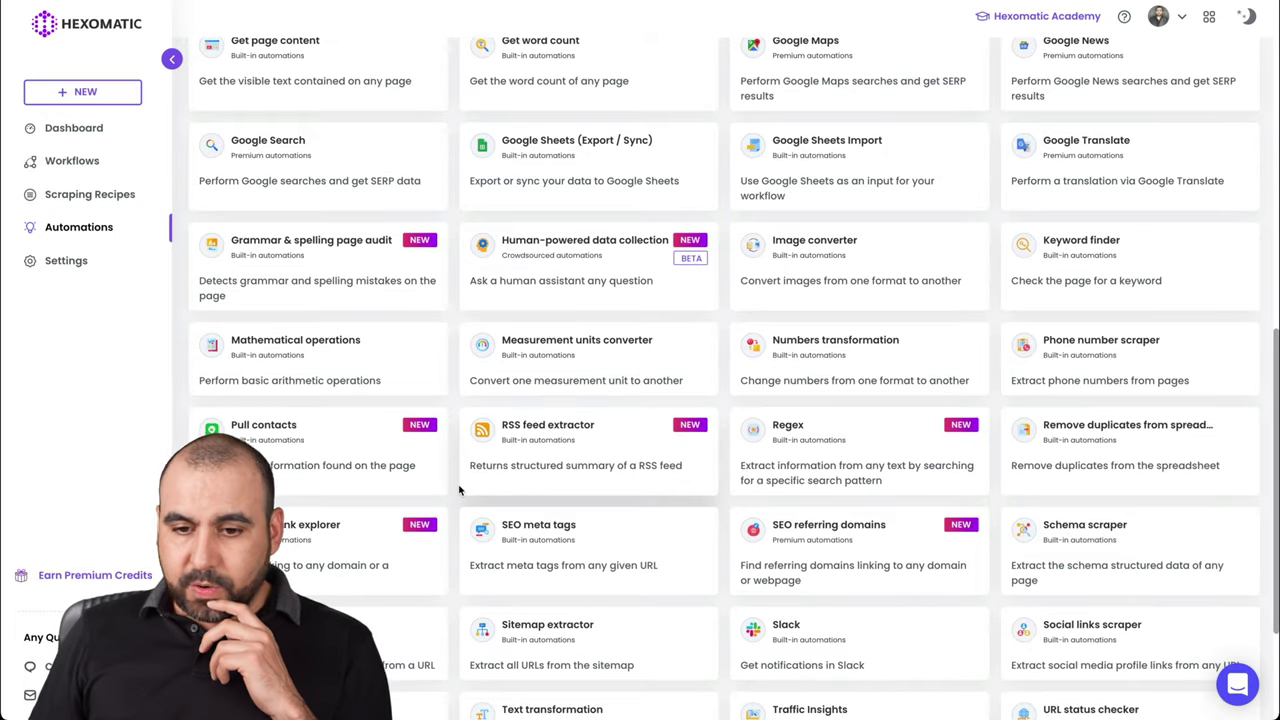
scroll(460, 490, down, 1)
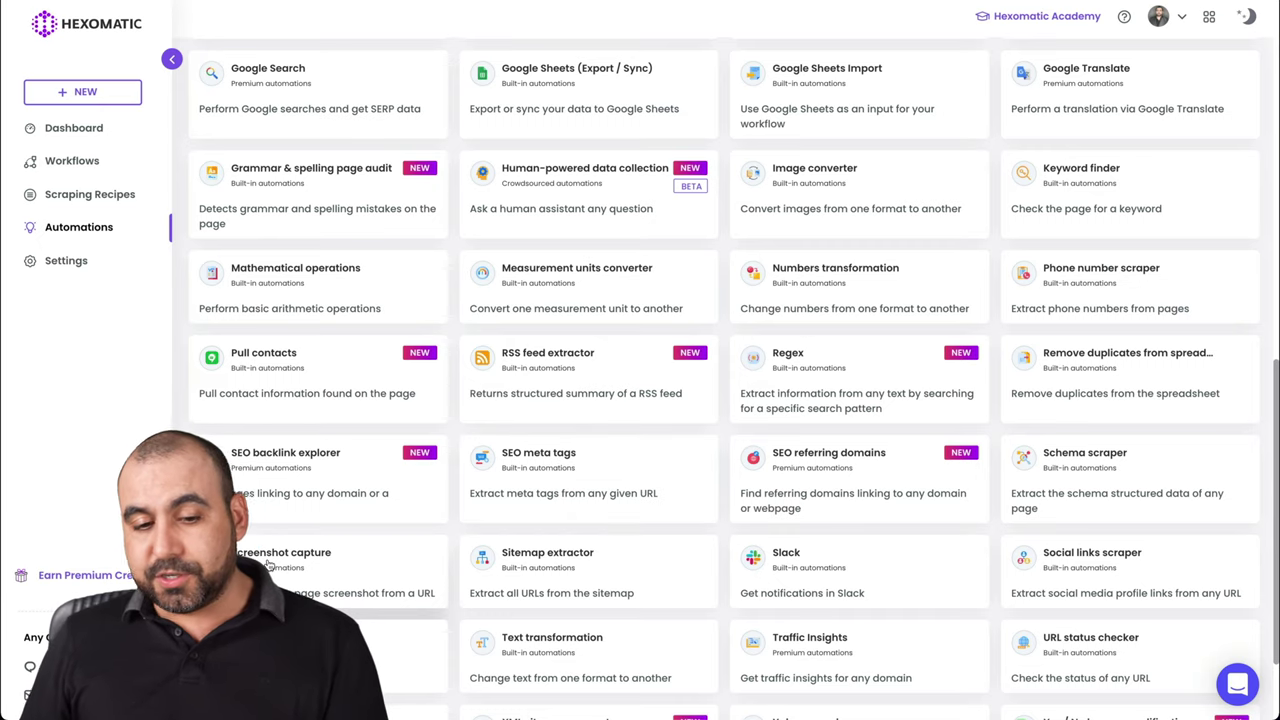
scroll(280, 566, down, 1)
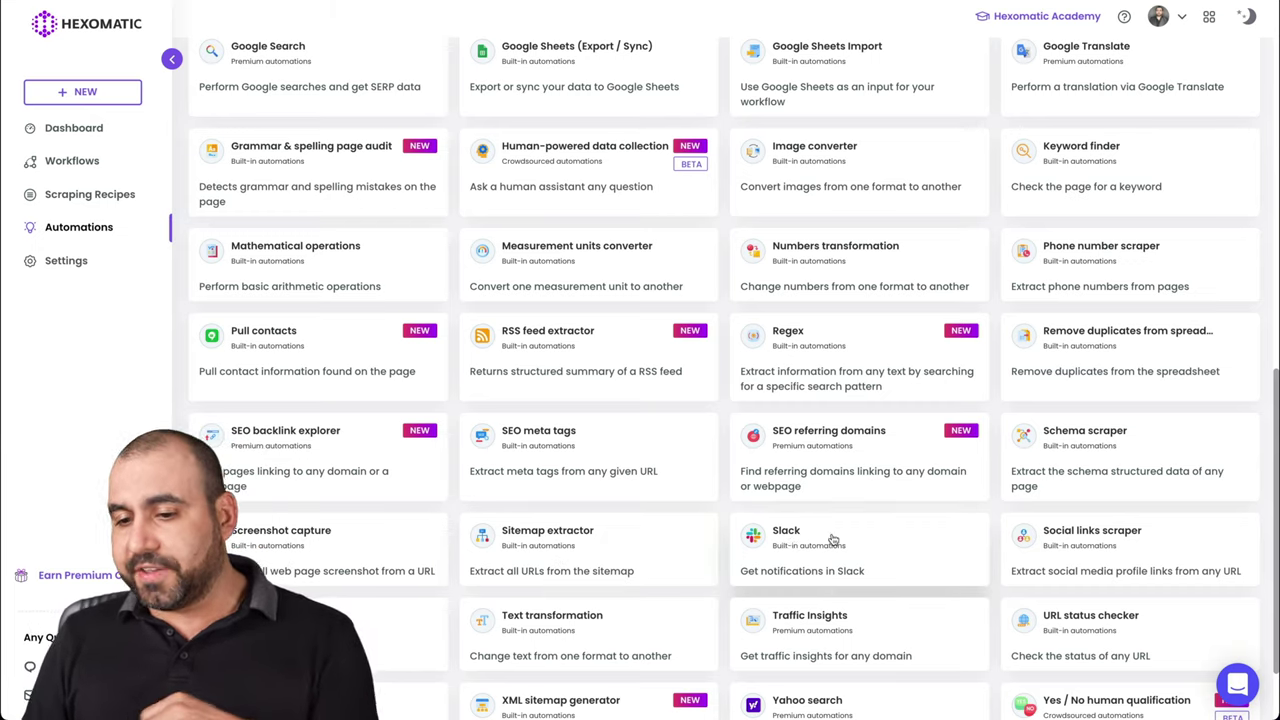
scroll(1058, 553, down, 1)
scroll(1058, 553, down, 1)
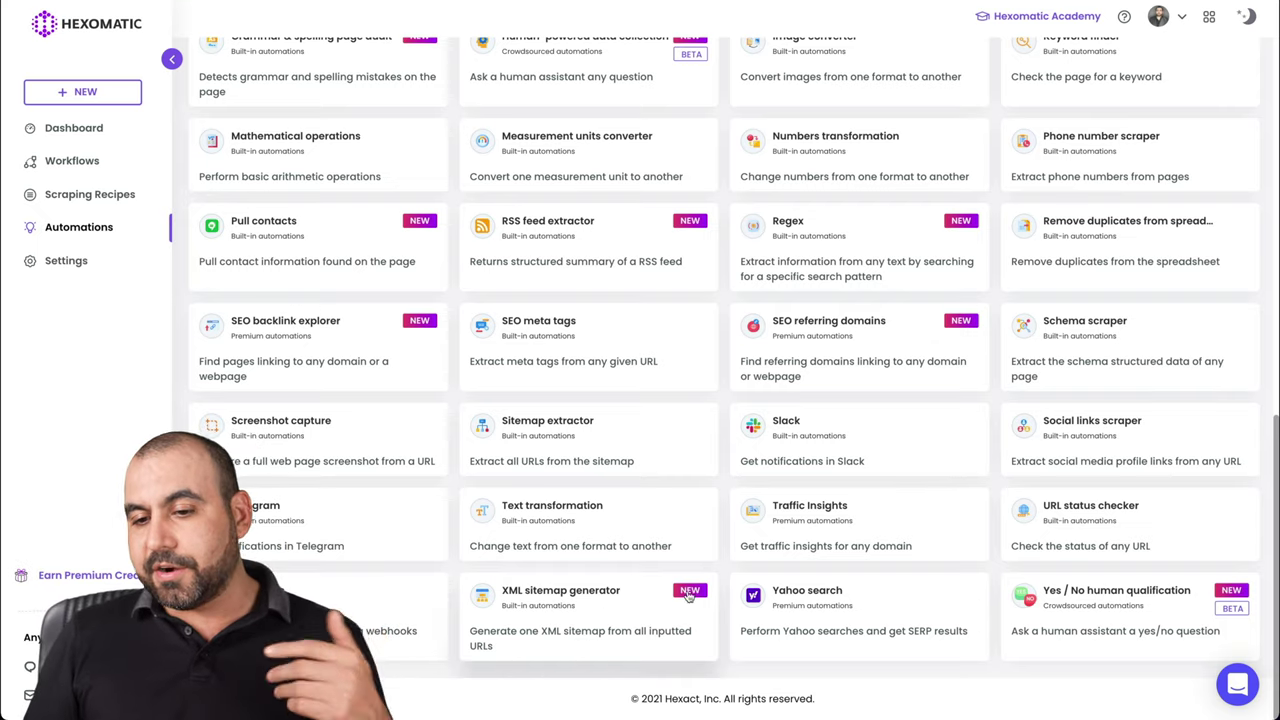
scroll(875, 603, up, 3)
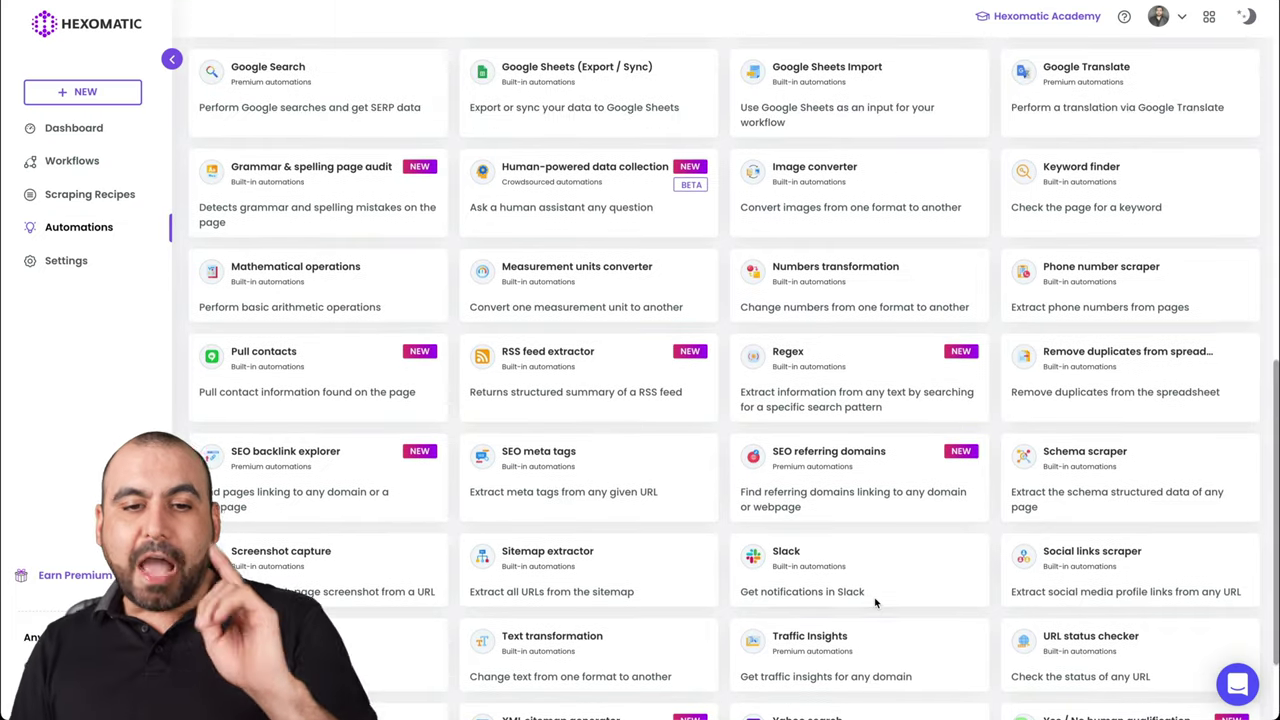
scroll(875, 603, up, 10)
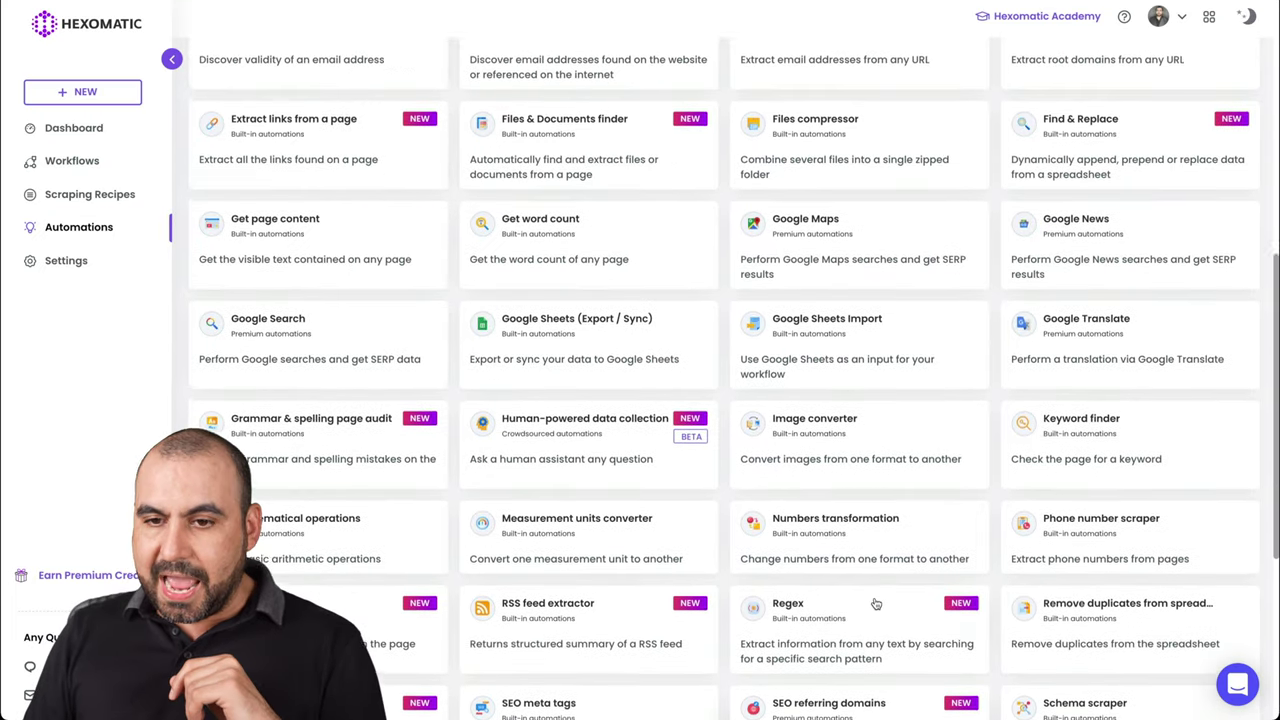
scroll(875, 603, up, 10)
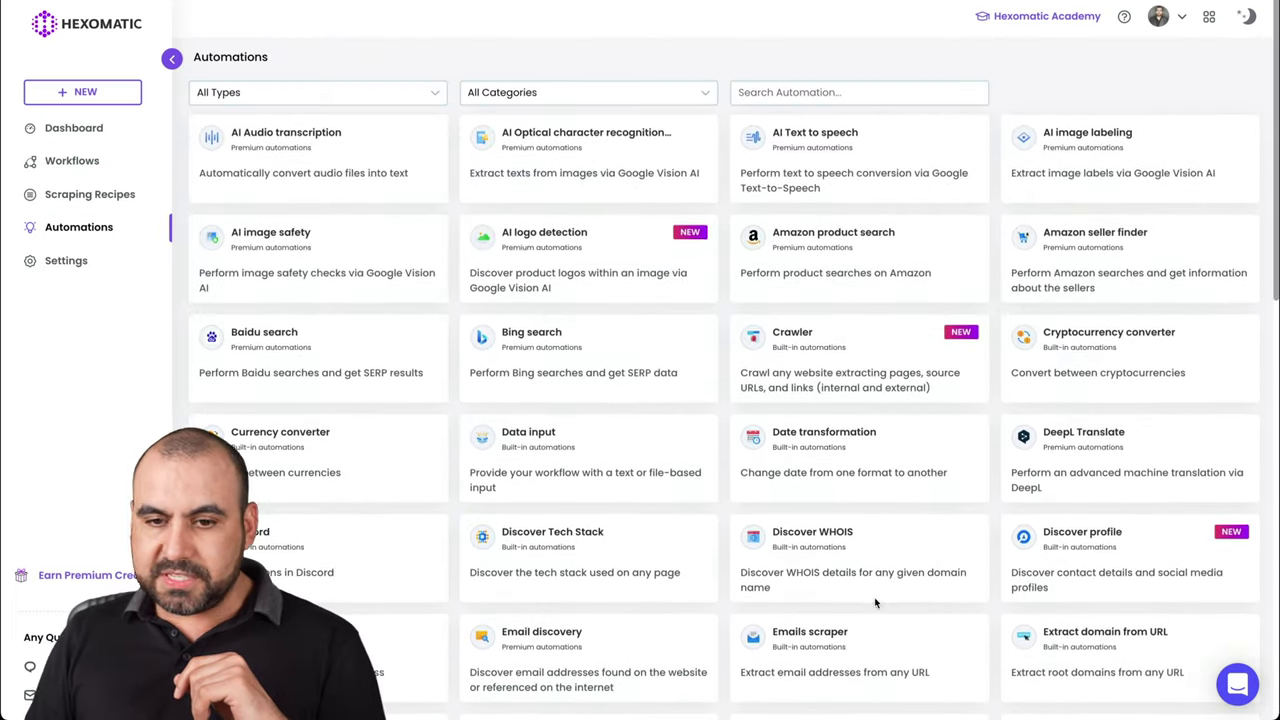
scroll(808, 386, down, 4)
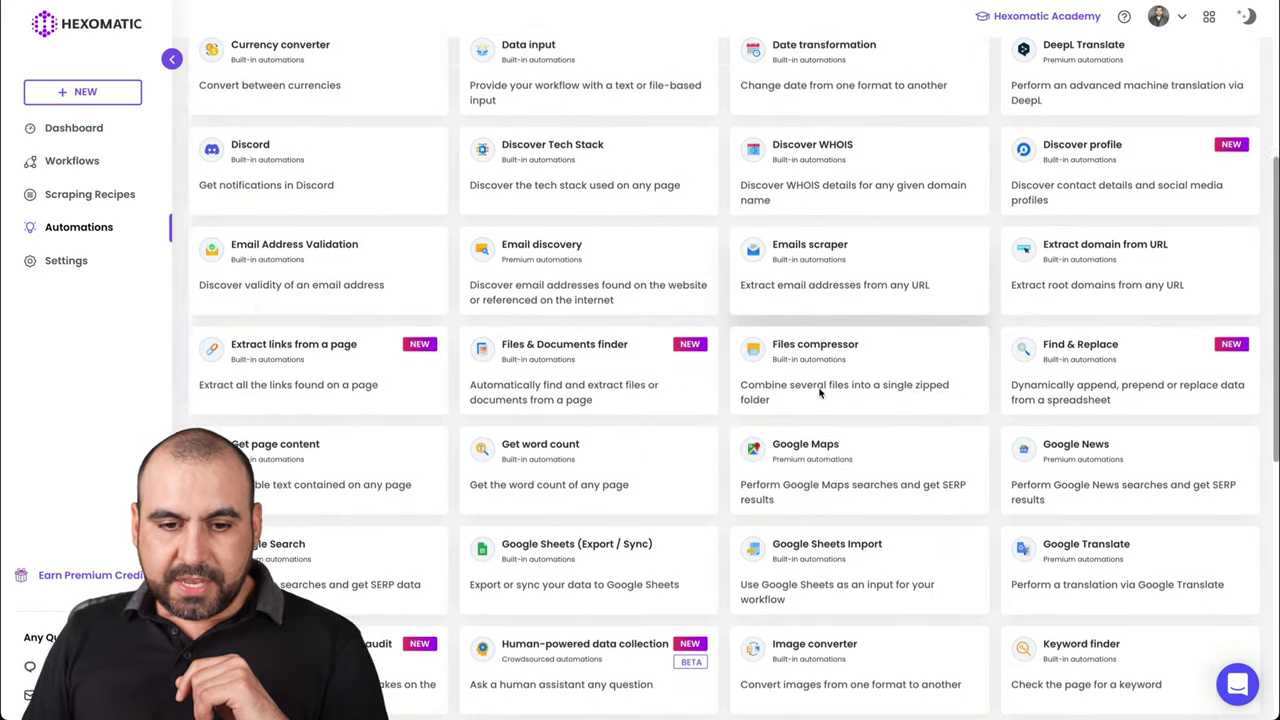
scroll(818, 393, down, 5)
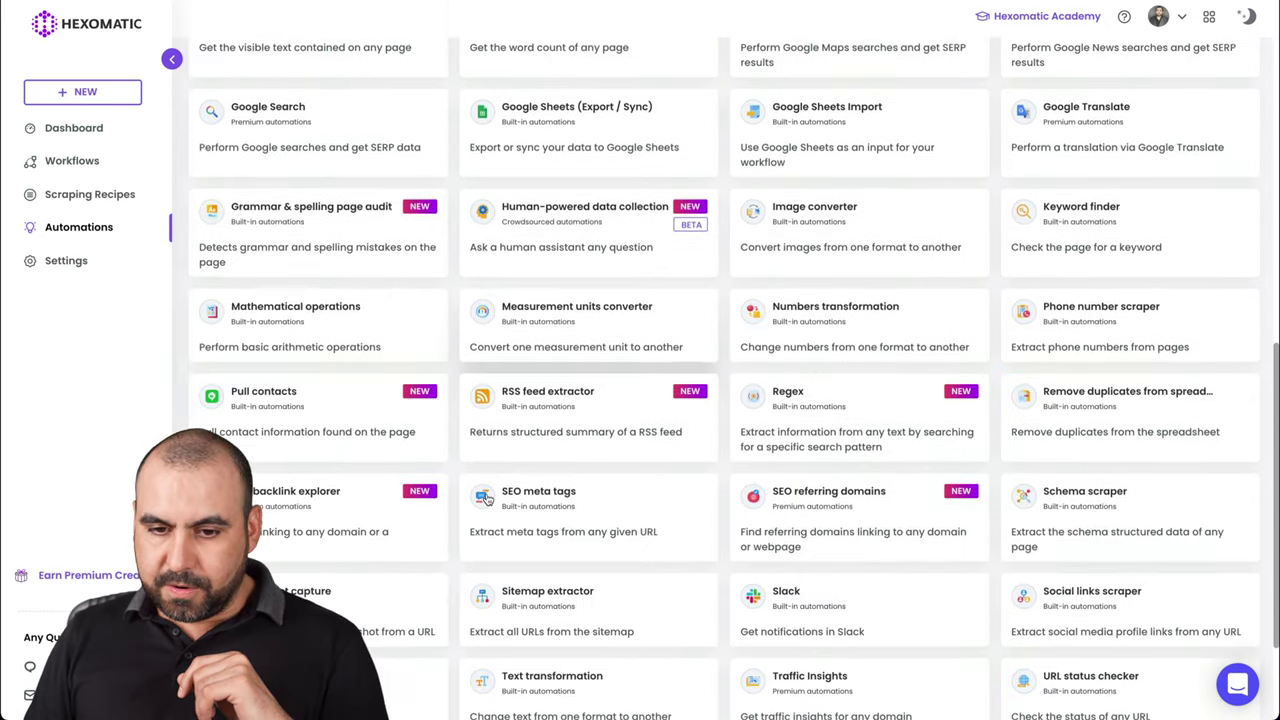
scroll(486, 497, down, 2)
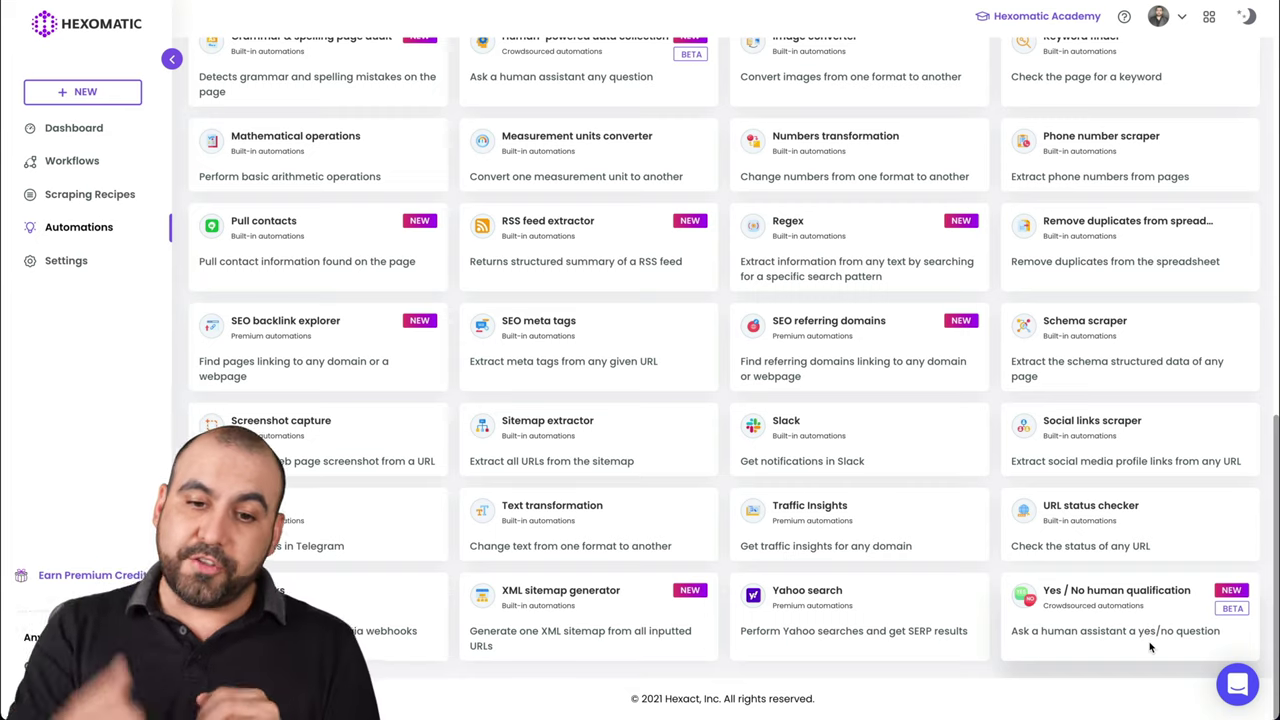
View the details of the Human-powered data collection automation, then return to the full automations list.
scroll(765, 531, up, 3)
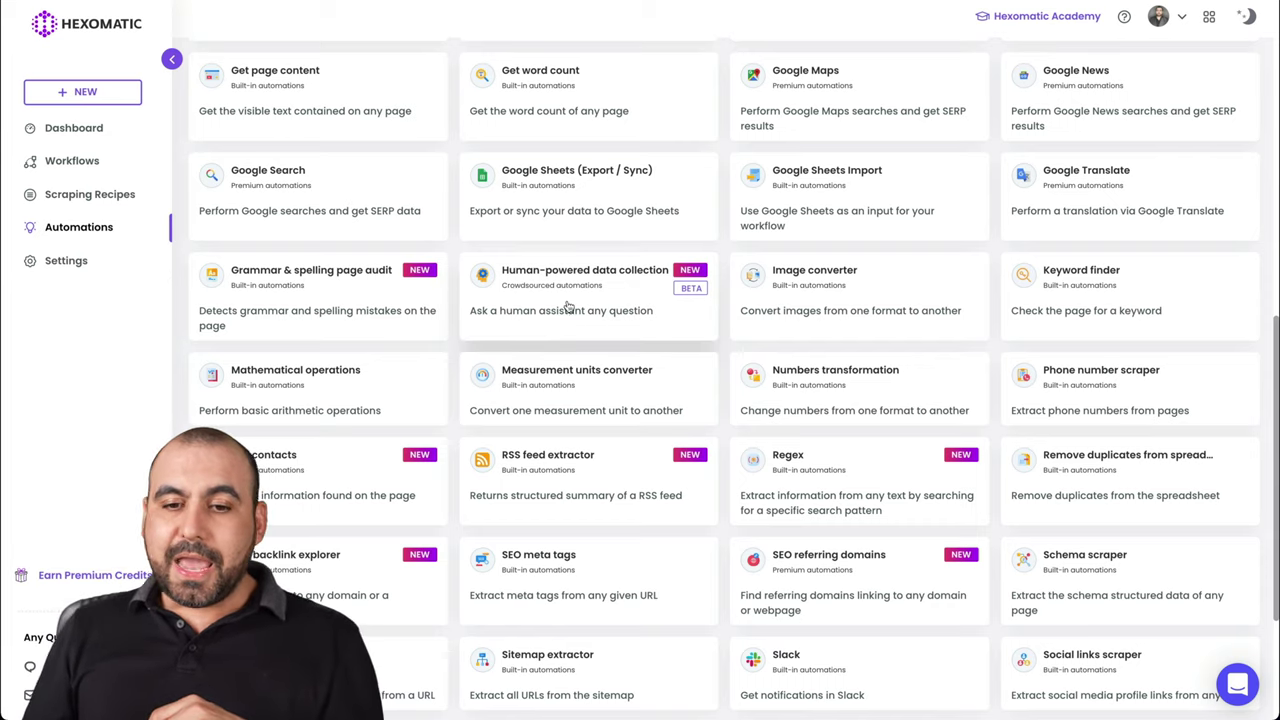
click(603, 290)
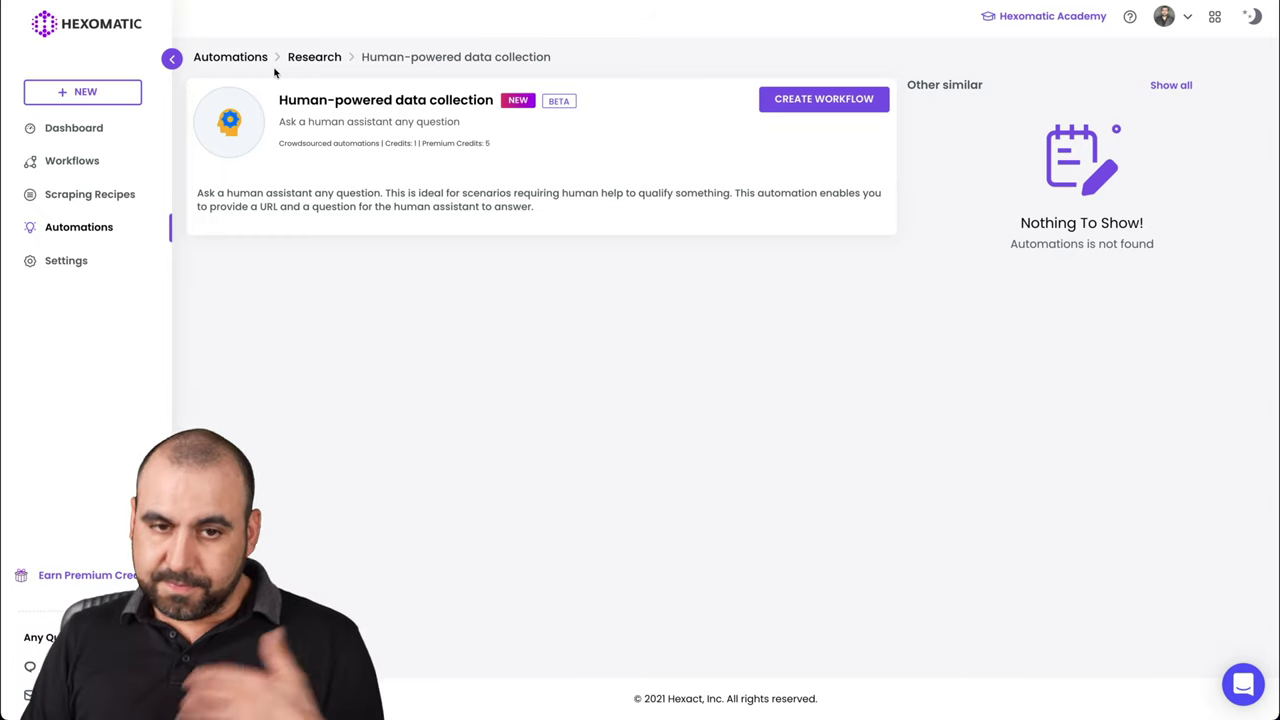
click(246, 58)
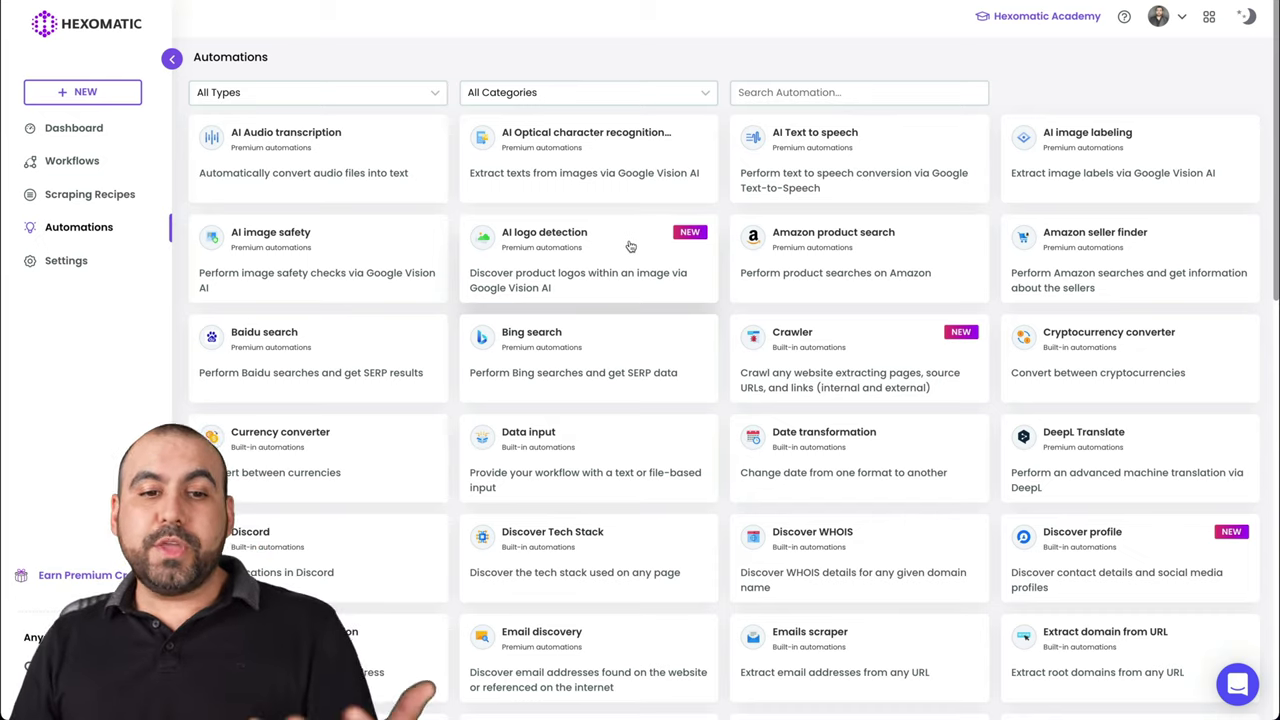
click(118, 193)
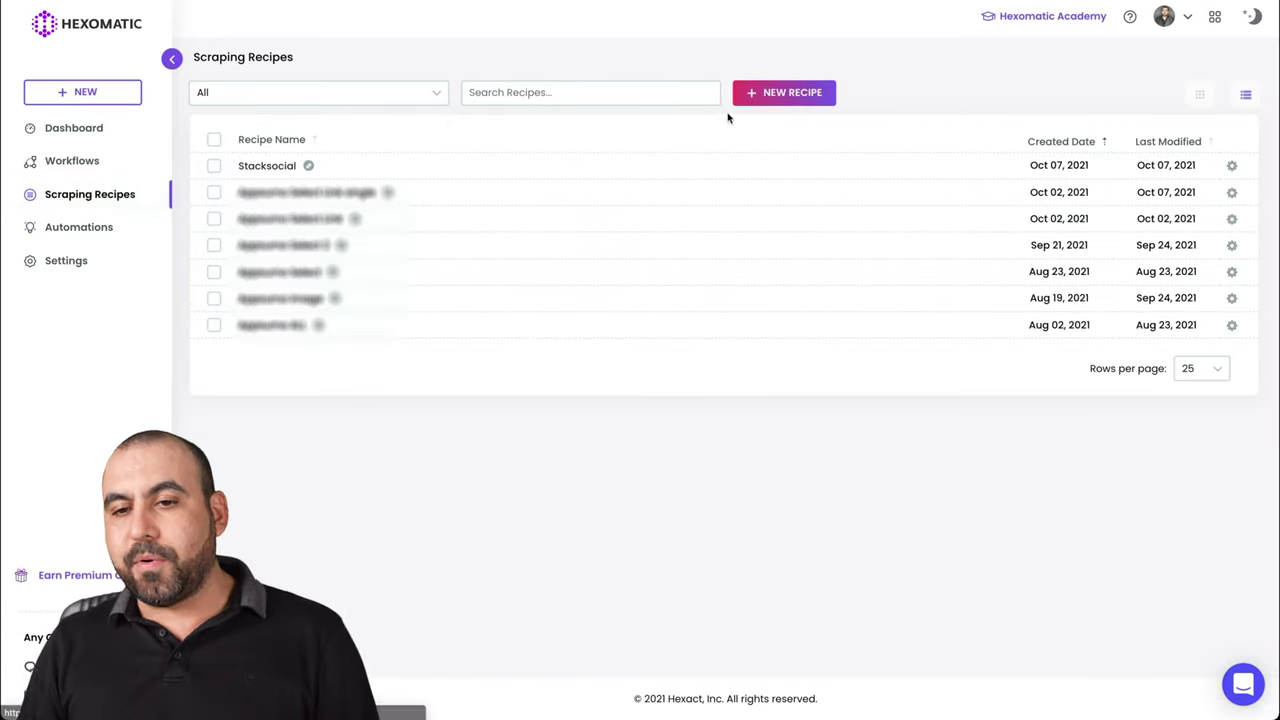
click(805, 91)
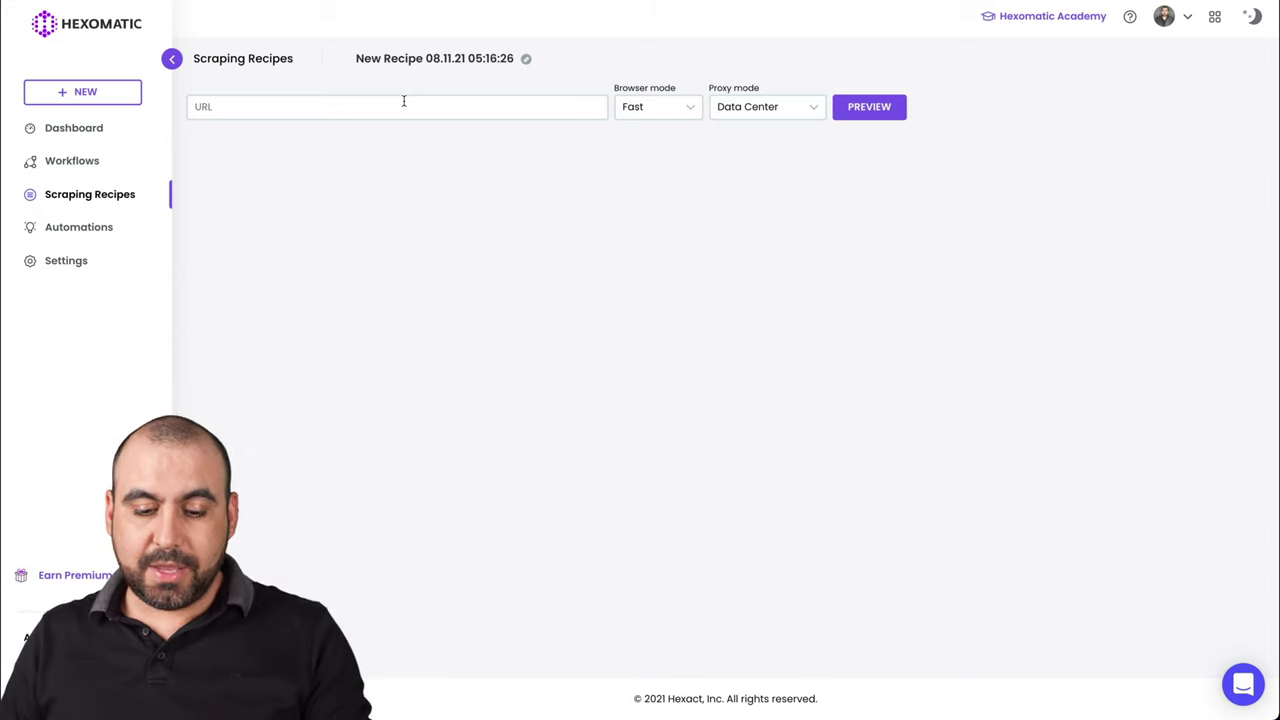
click(404, 106)
text(https://www.newegg.com/Desktop-Computers/Category/ID-228)
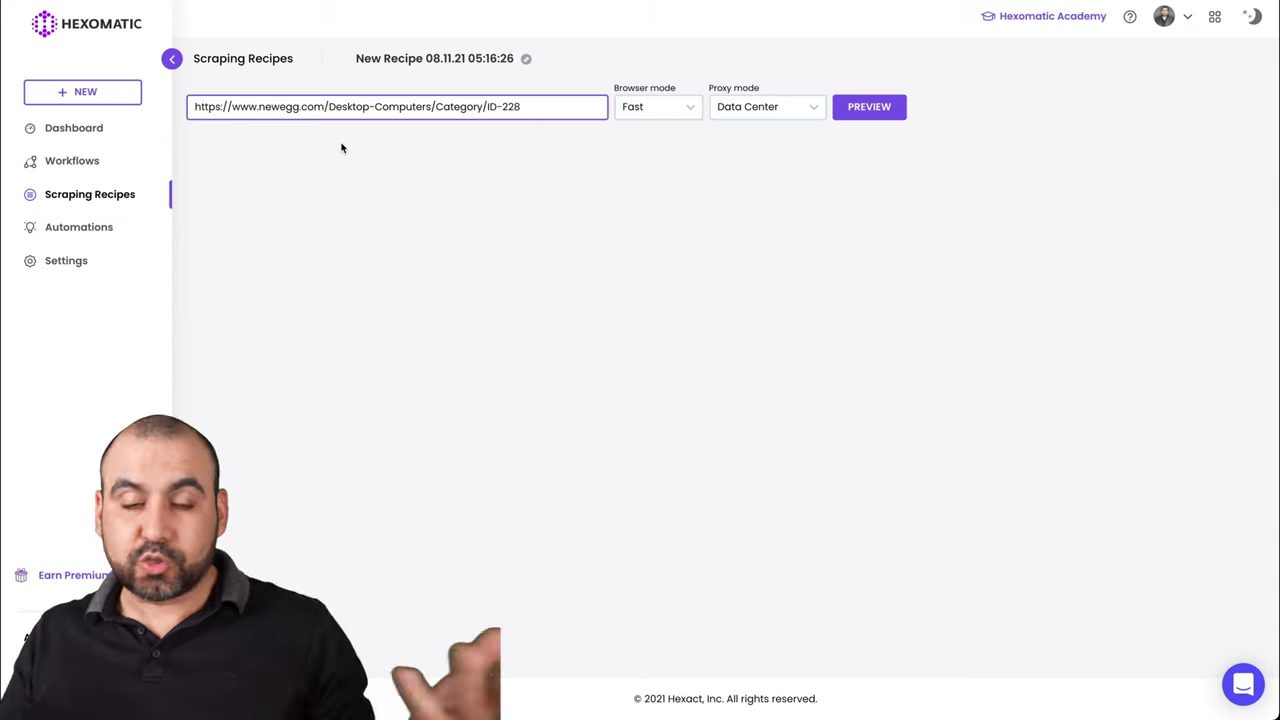
Set the recipe's browser mode to Full-stack and load a preview of the Newegg page.
click(635, 107)
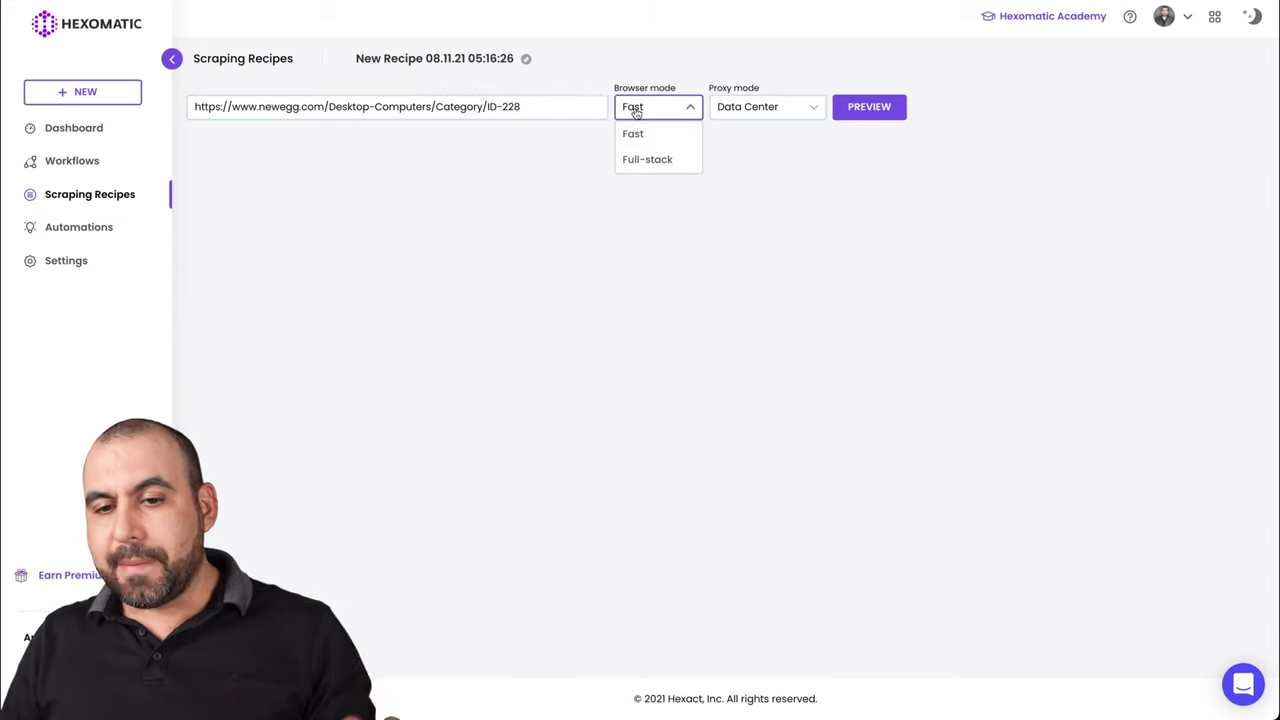
click(652, 160)
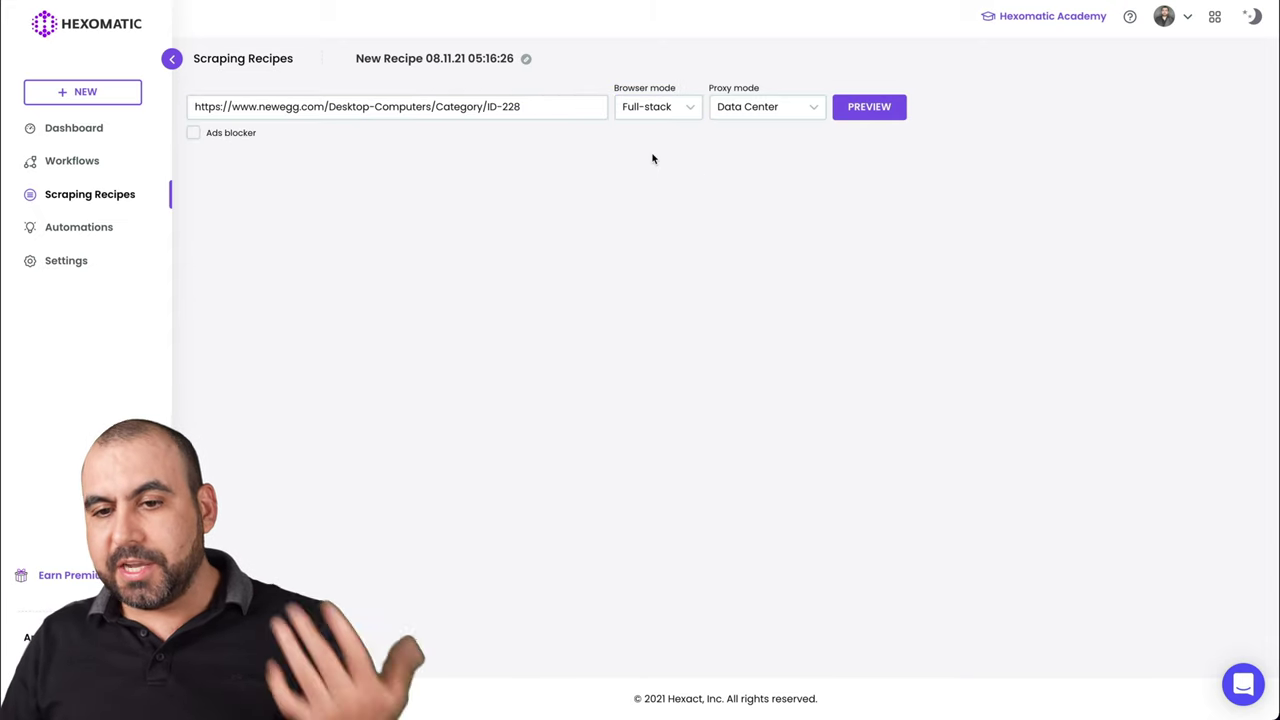
click(776, 113)
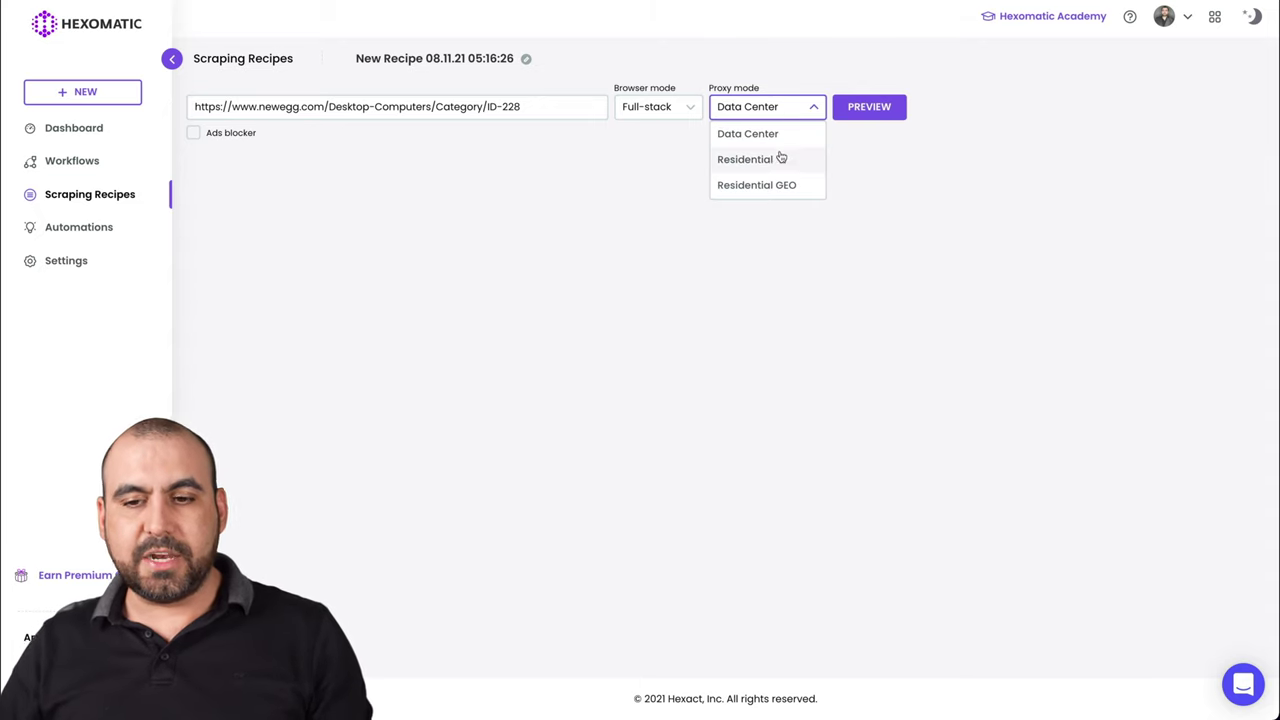
click(853, 175)
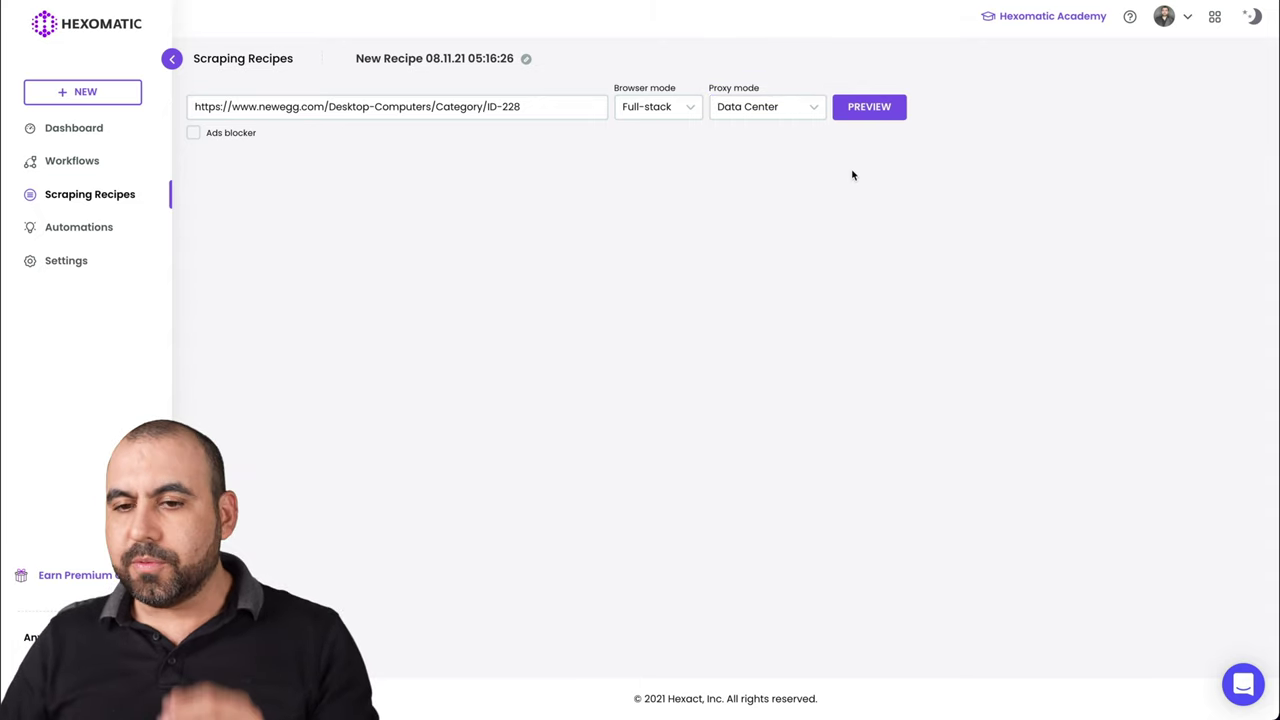
click(886, 114)
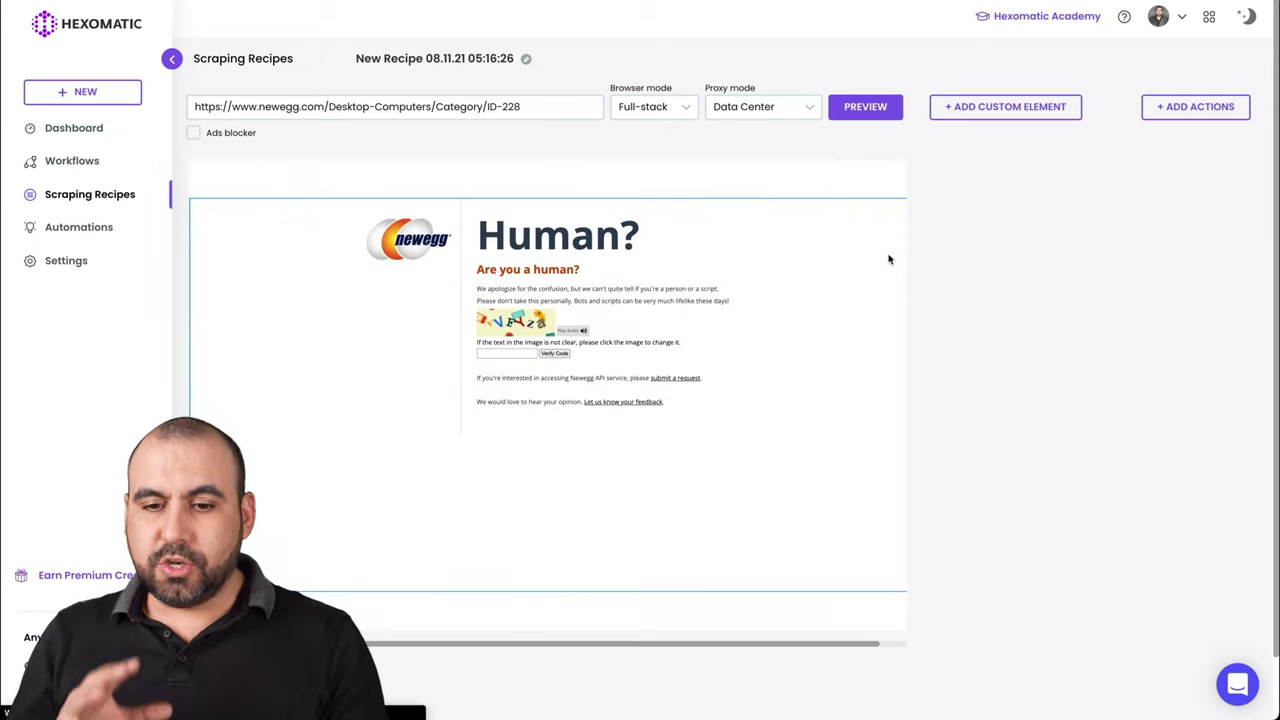
Set the proxy mode to Residential GEO with United States as the country, and reload the page preview.
click(516, 353)
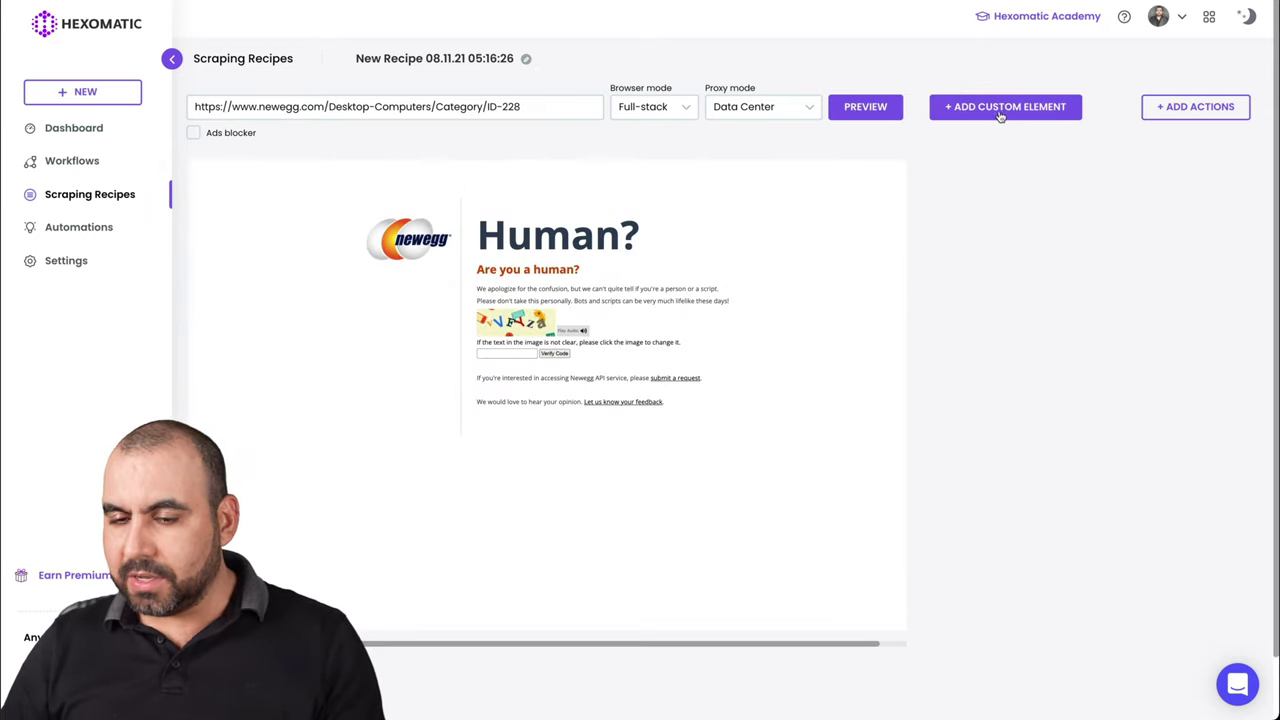
click(761, 108)
click(768, 184)
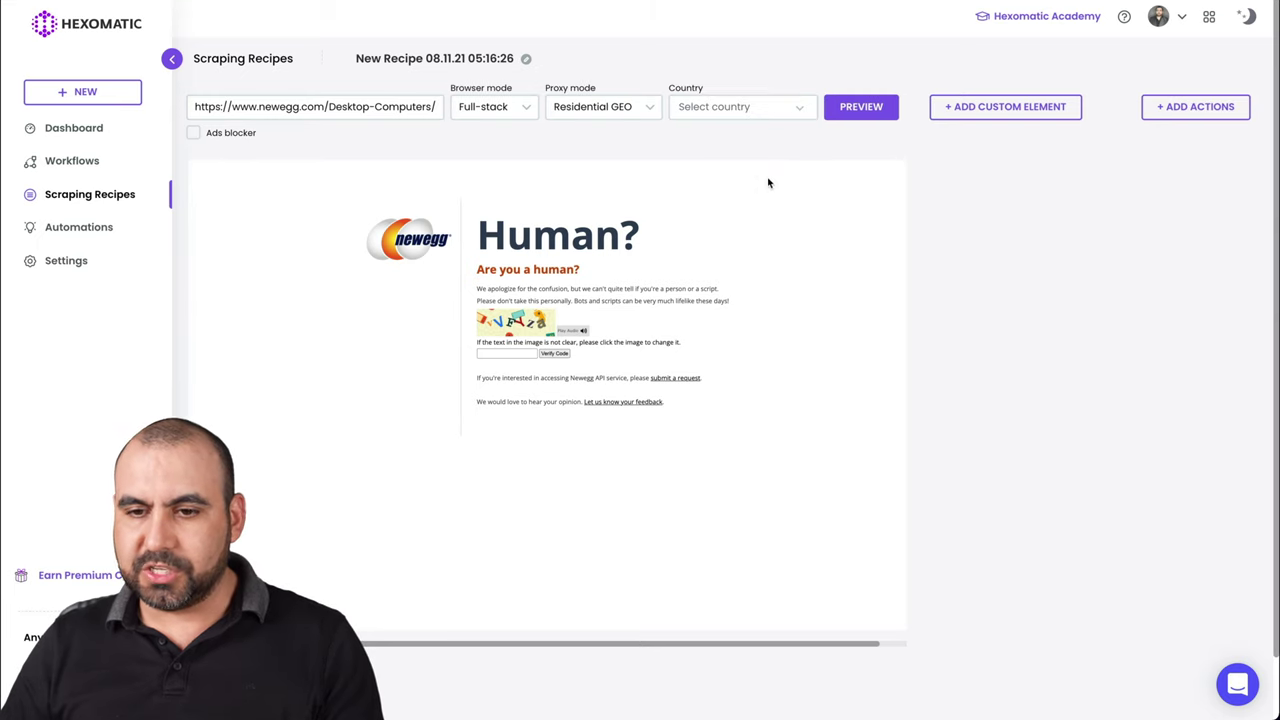
click(744, 106)
text(uni)
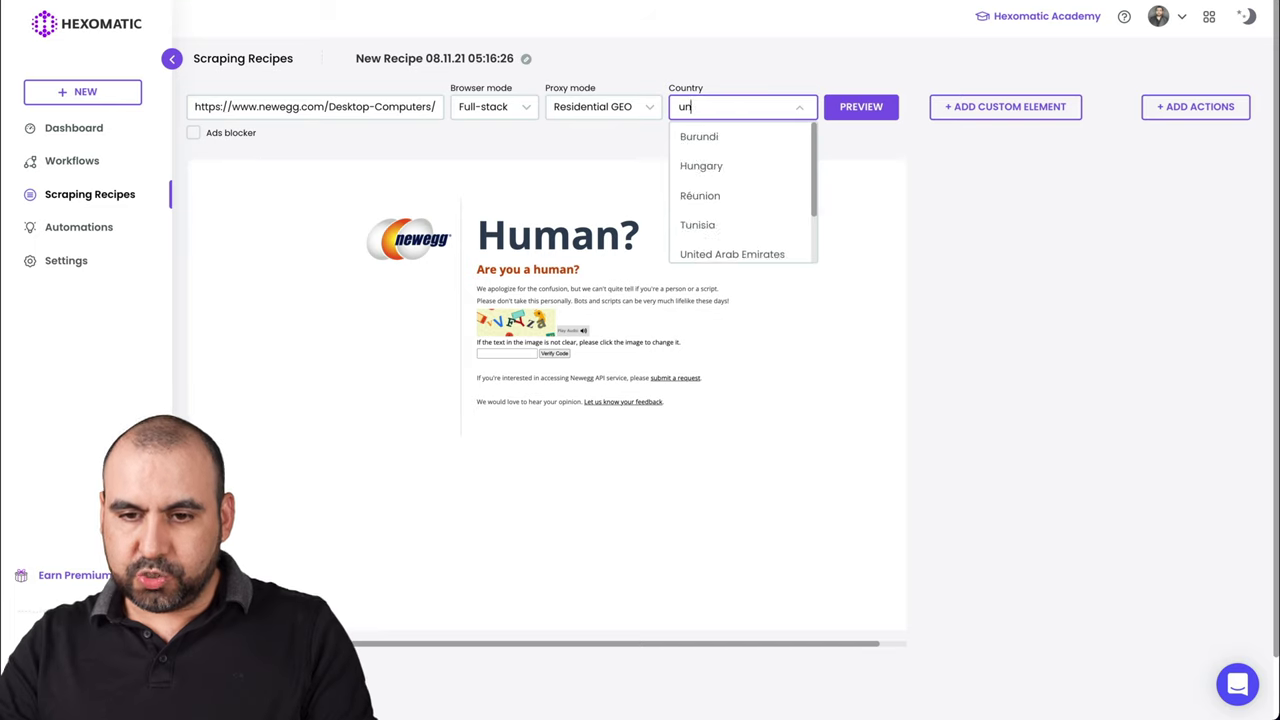
click(745, 252)
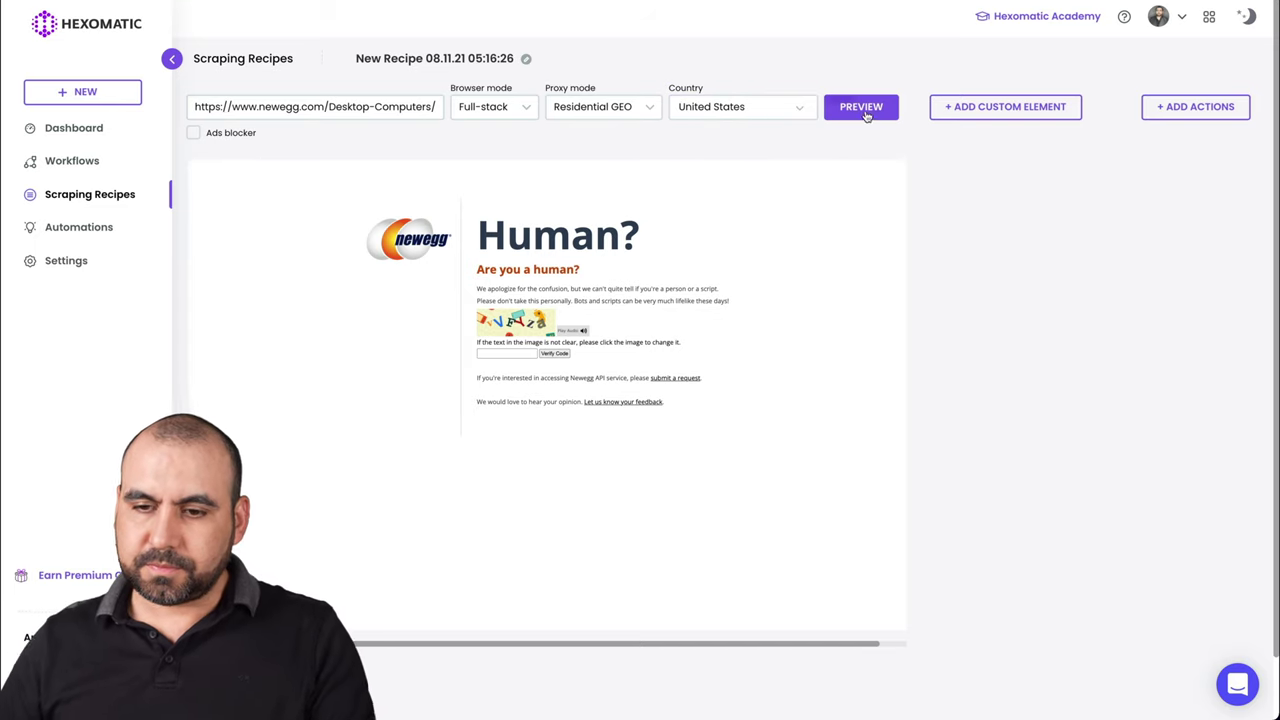
click(857, 116)
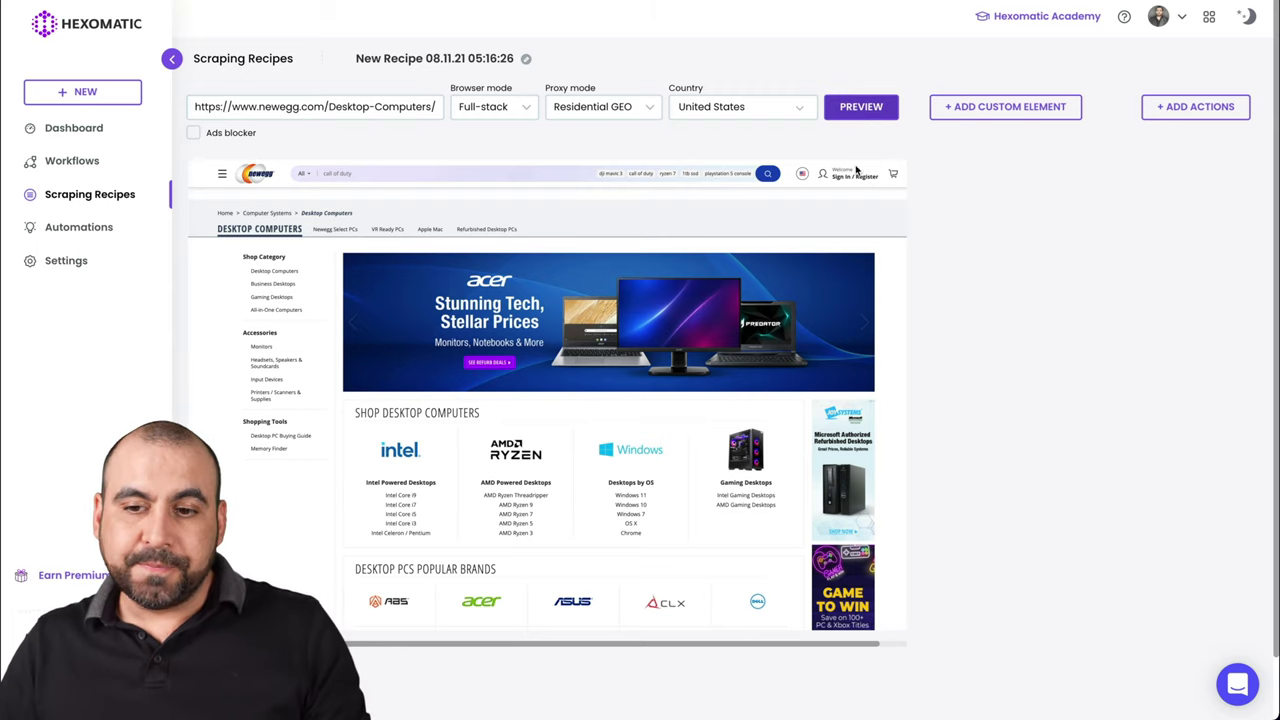
Select the image of the first desktop computers featured item as a single element.
scroll(560, 515, down, 2)
scroll(563, 517, down, 4)
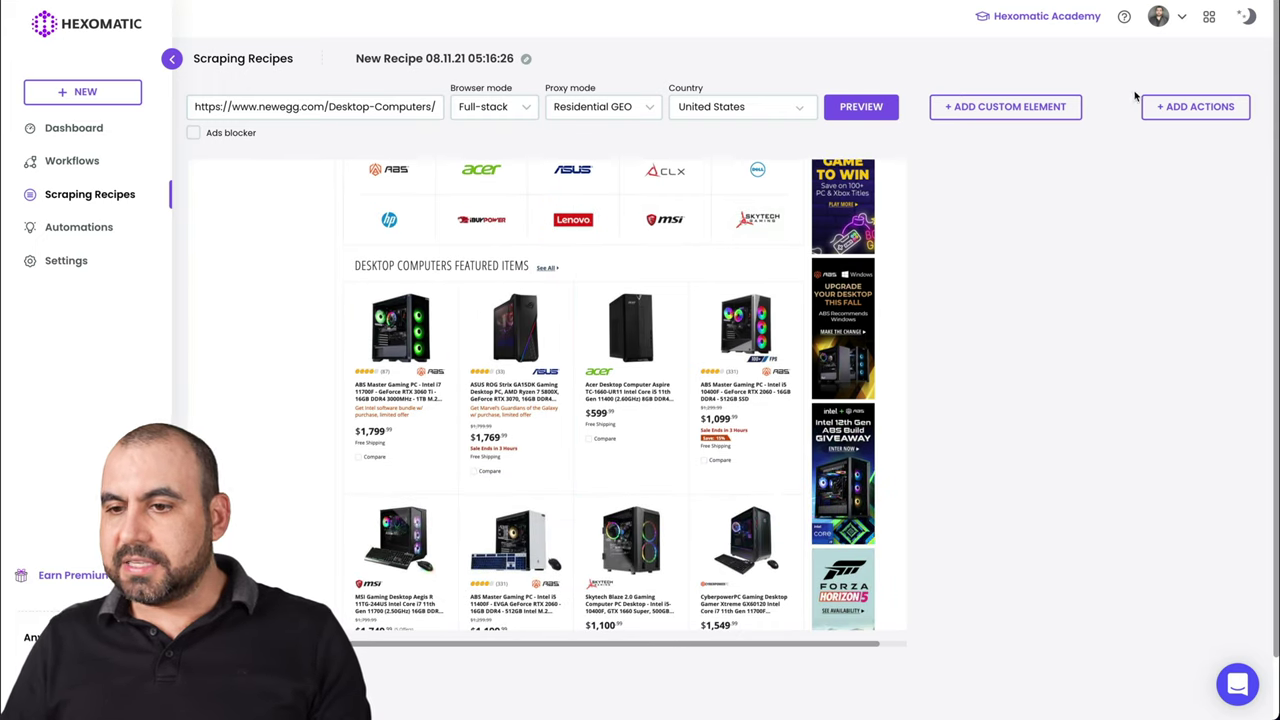
click(385, 330)
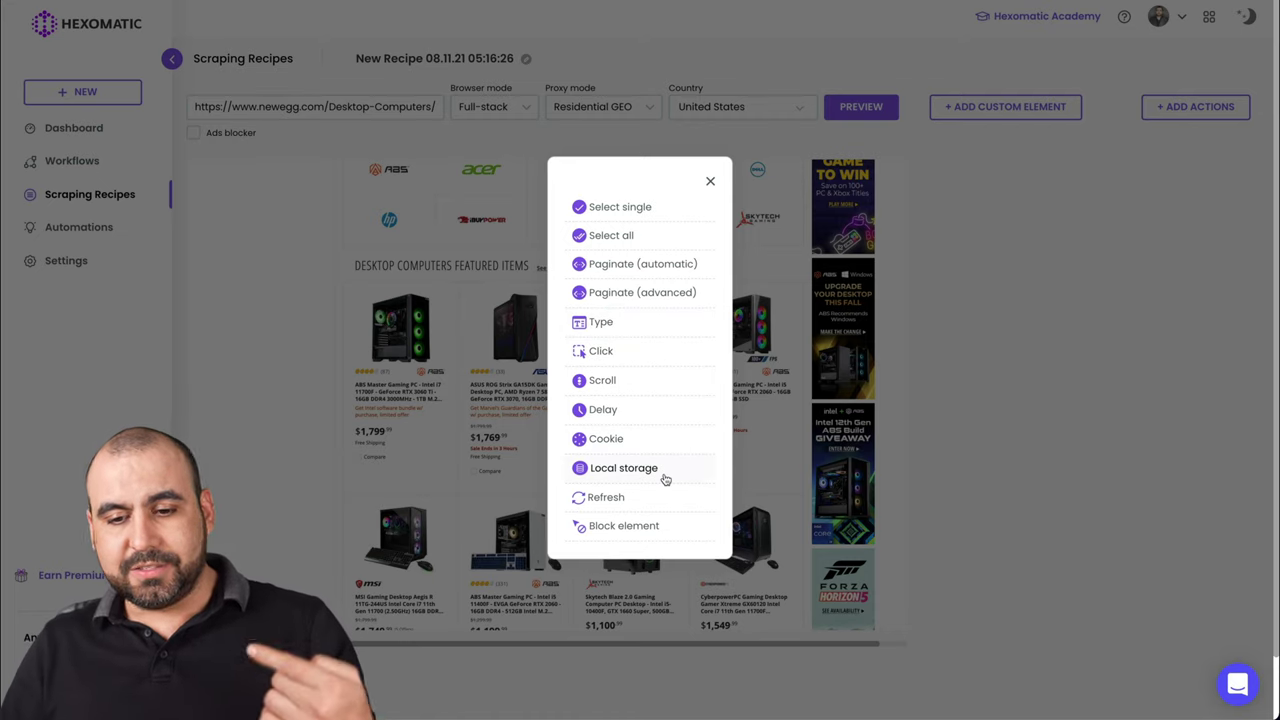
scroll(658, 501, down, 1)
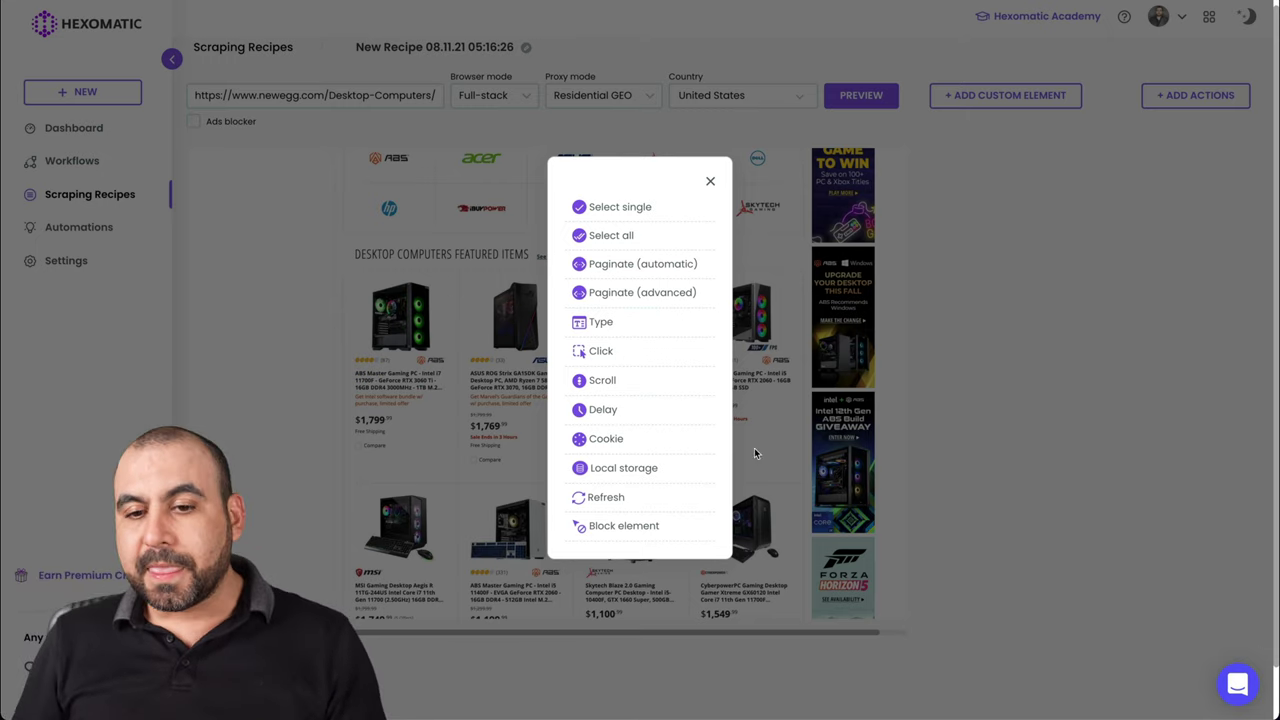
click(648, 208)
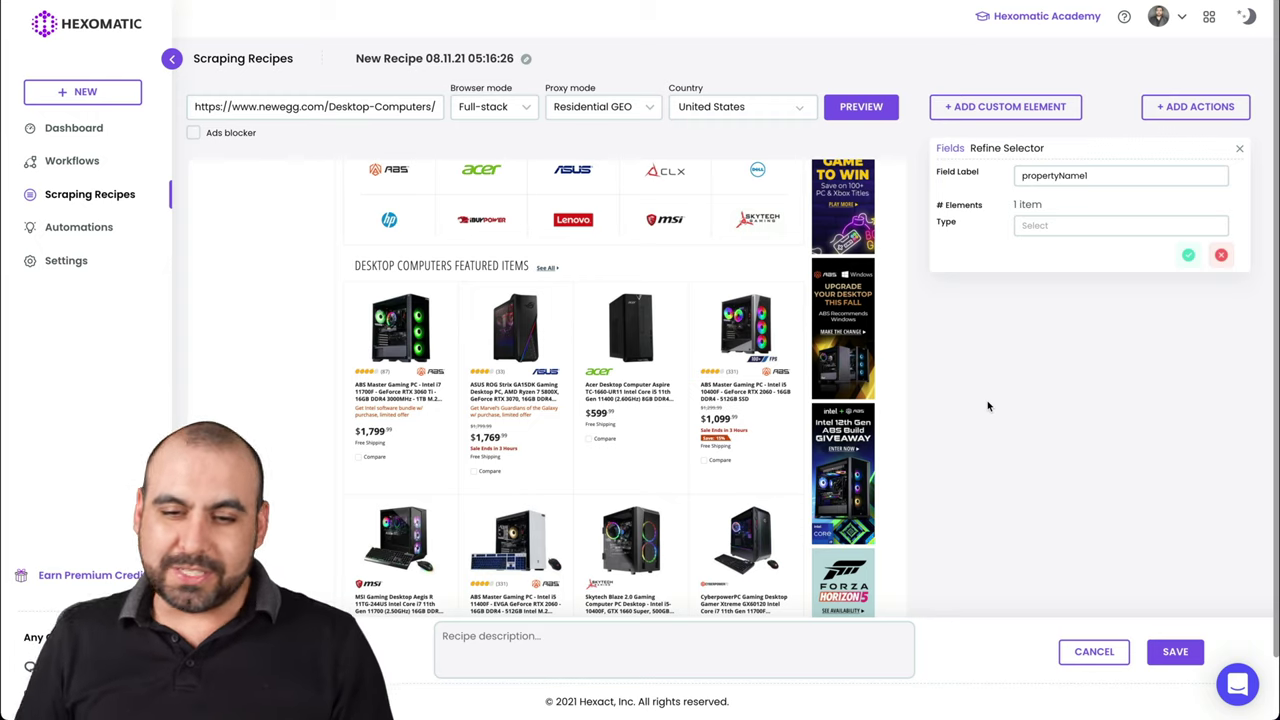
Label the product image field "image", set its type to Source URL and accept the element.
click(1176, 179)
key(ctrl+a)
text(image)
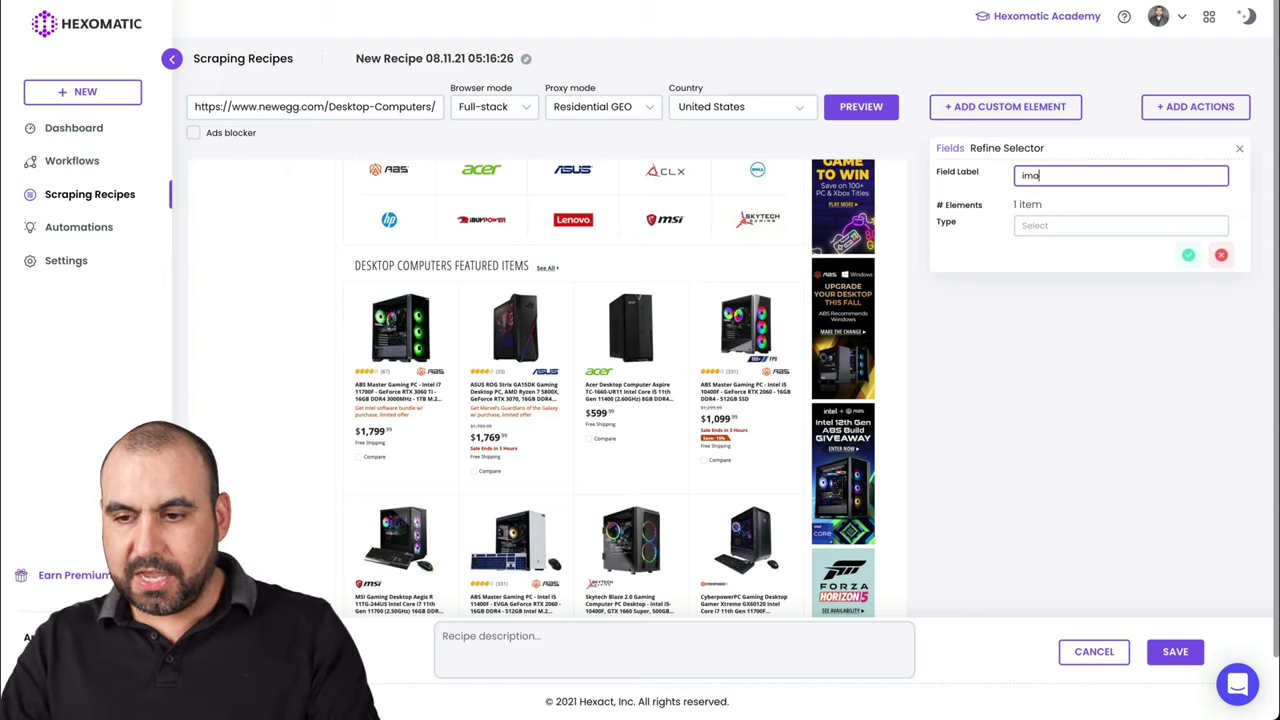
click(1084, 226)
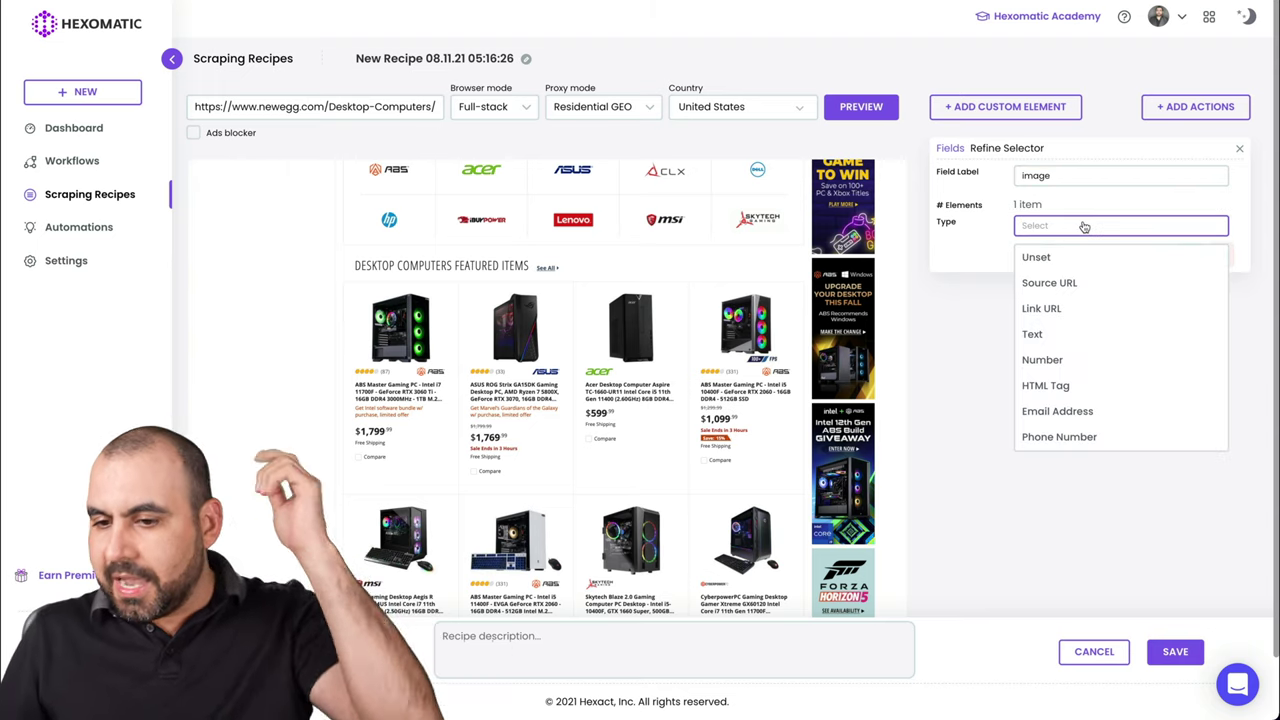
click(1080, 283)
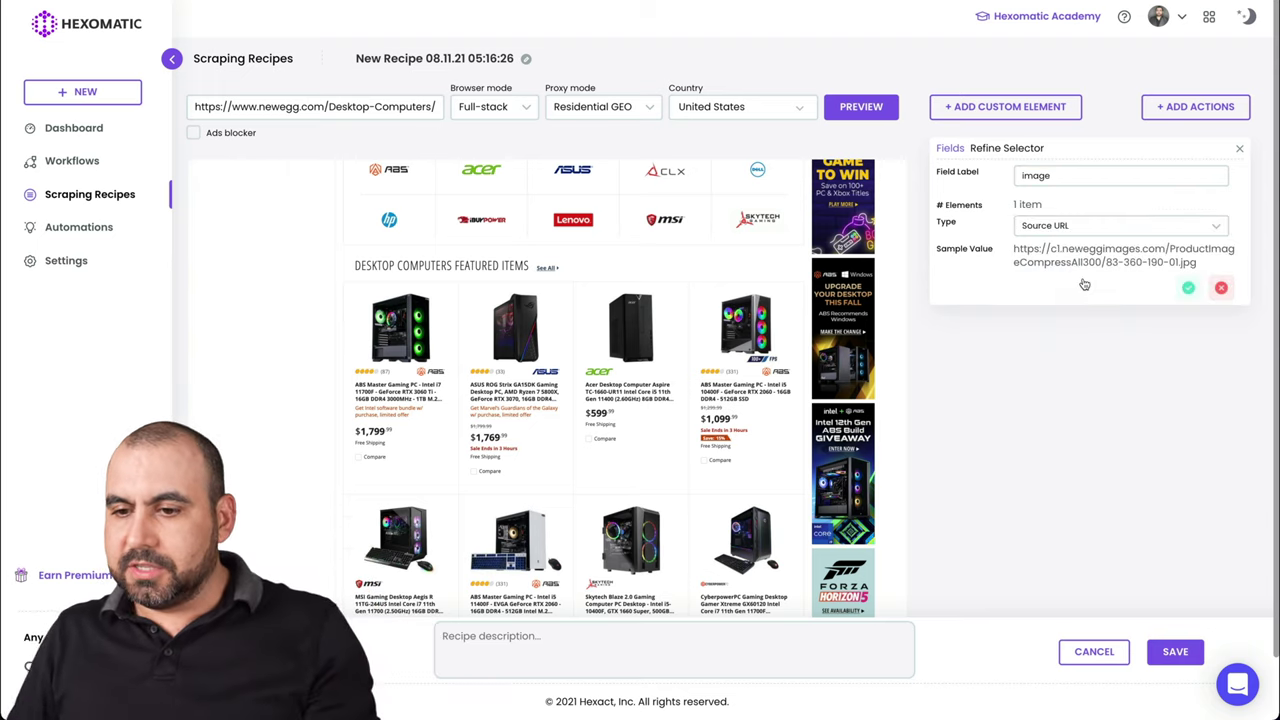
click(1186, 289)
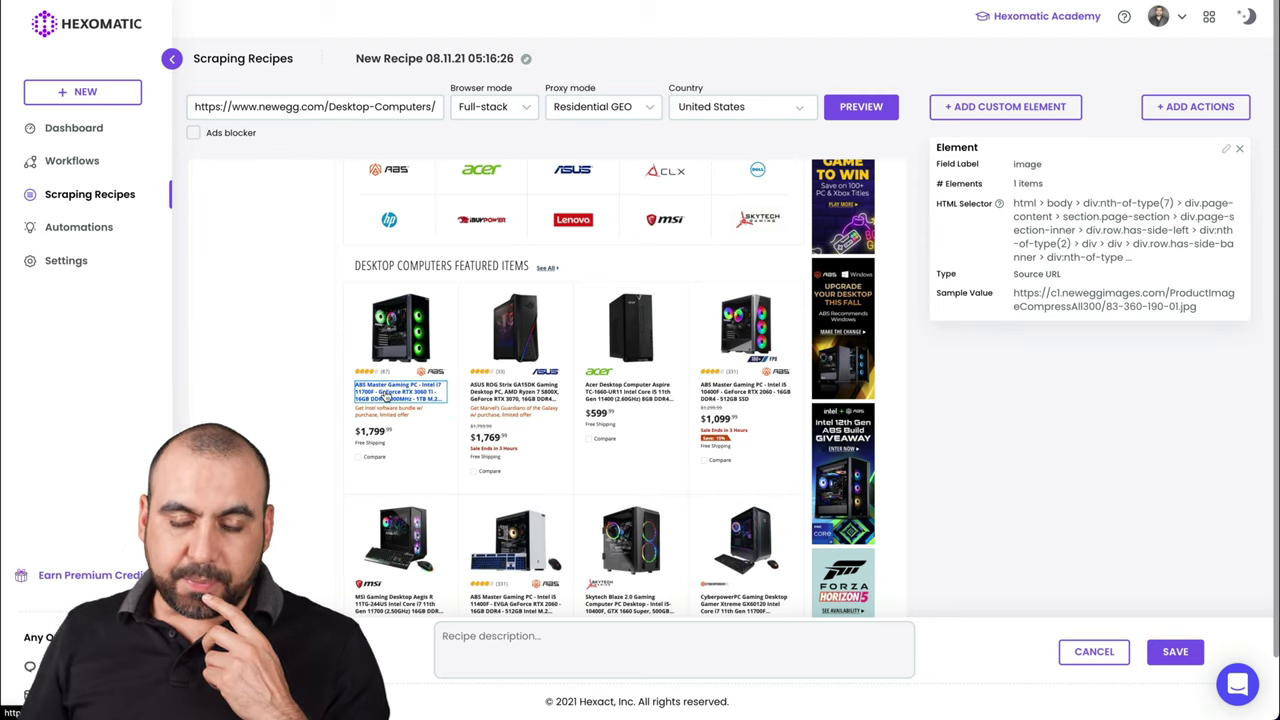
Add the first featured product's name as a single element labelled "title" with the type Text.
click(386, 395)
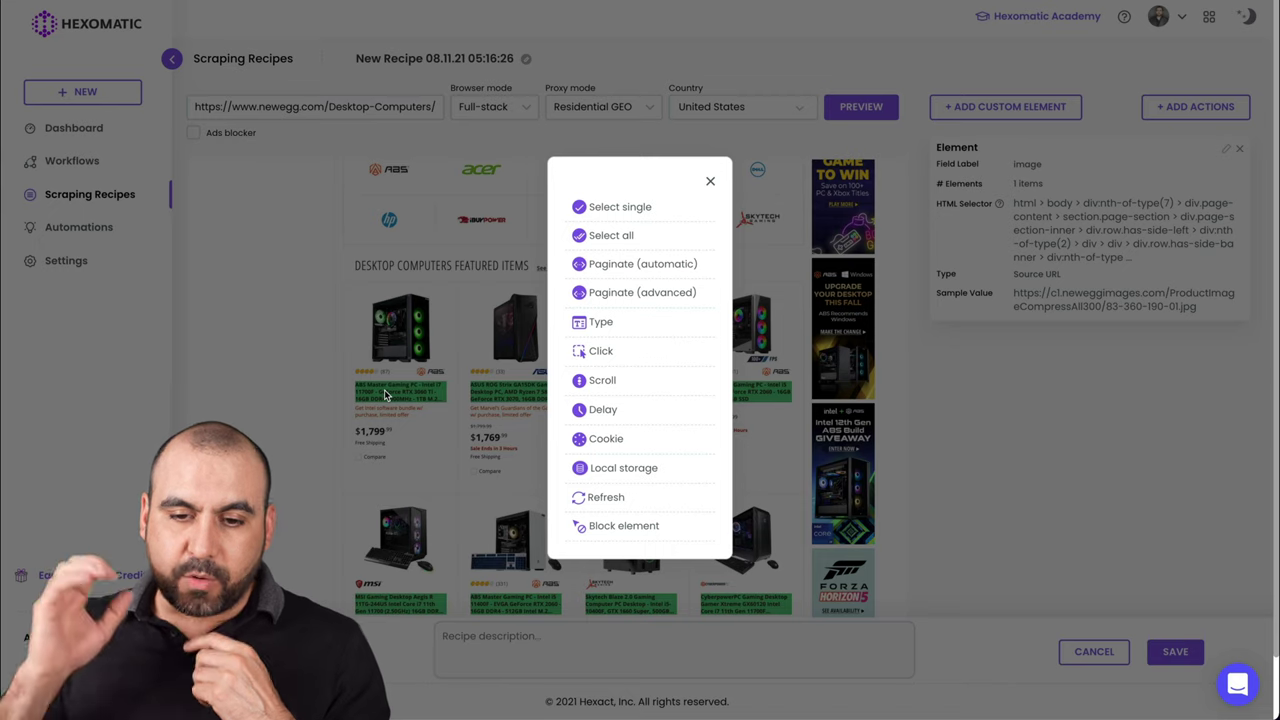
click(645, 214)
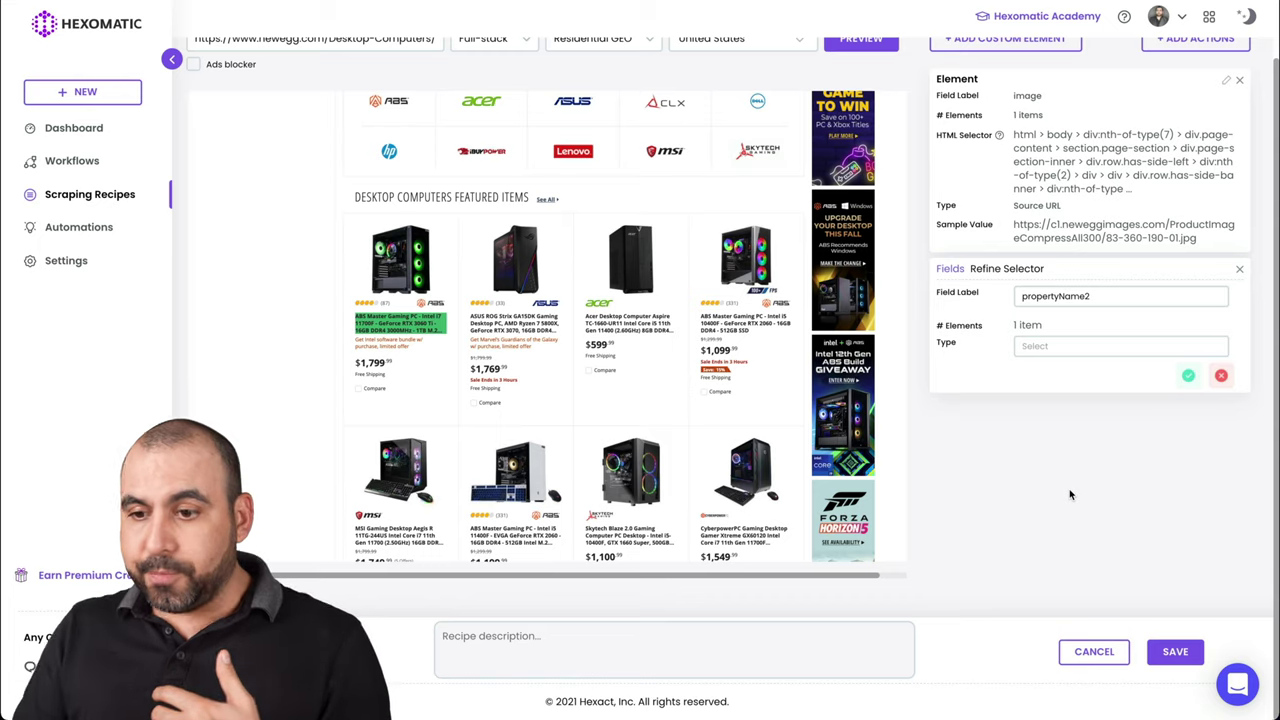
double_click(1056, 300)
text(title)
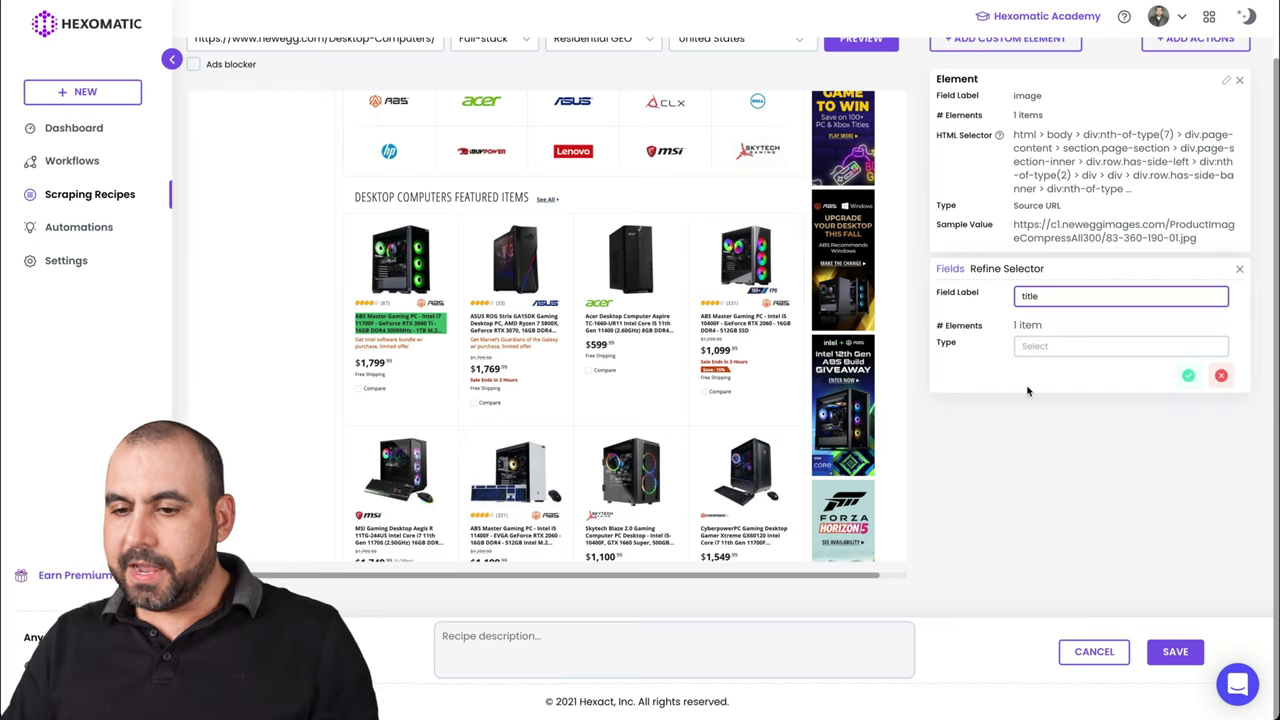
click(1043, 348)
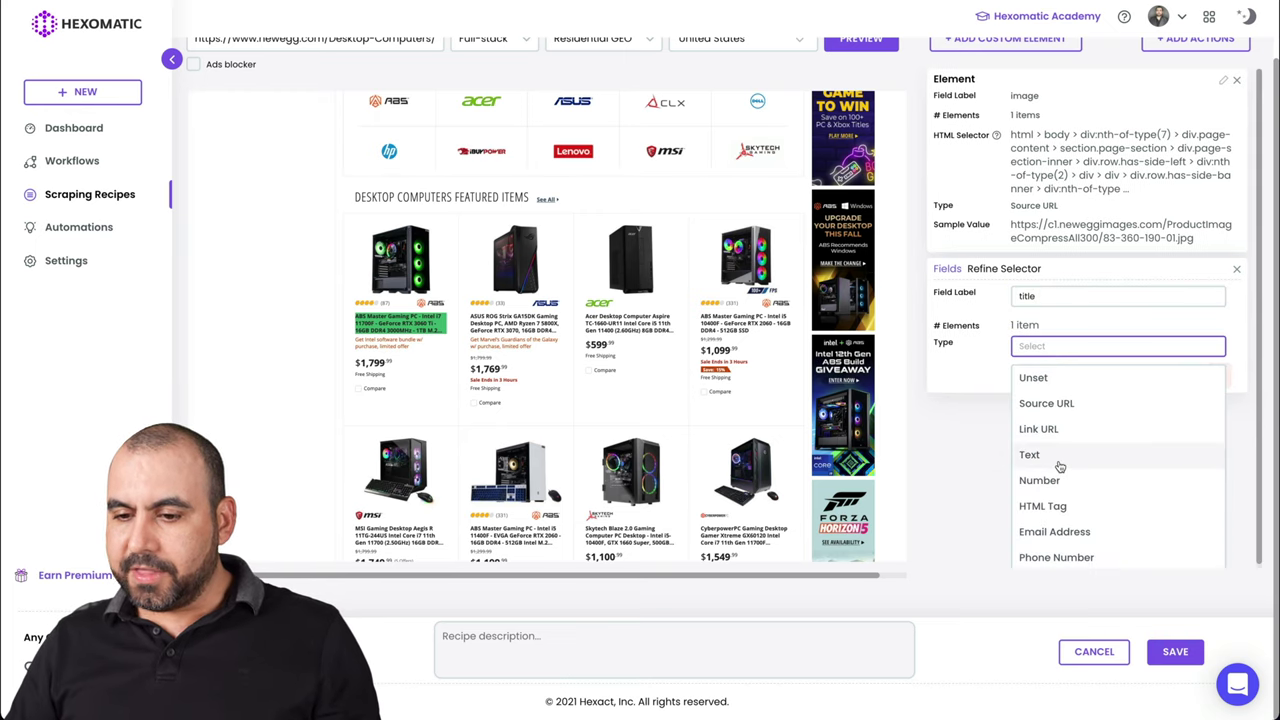
click(1060, 466)
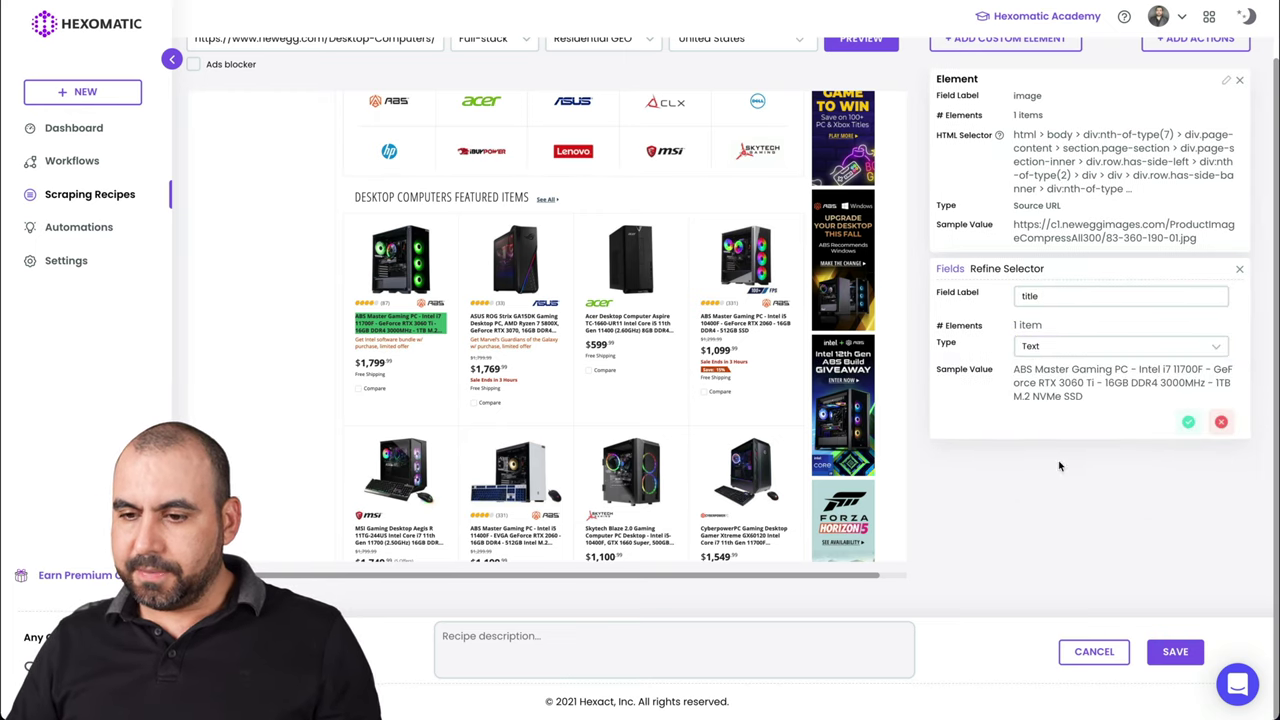
click(1184, 426)
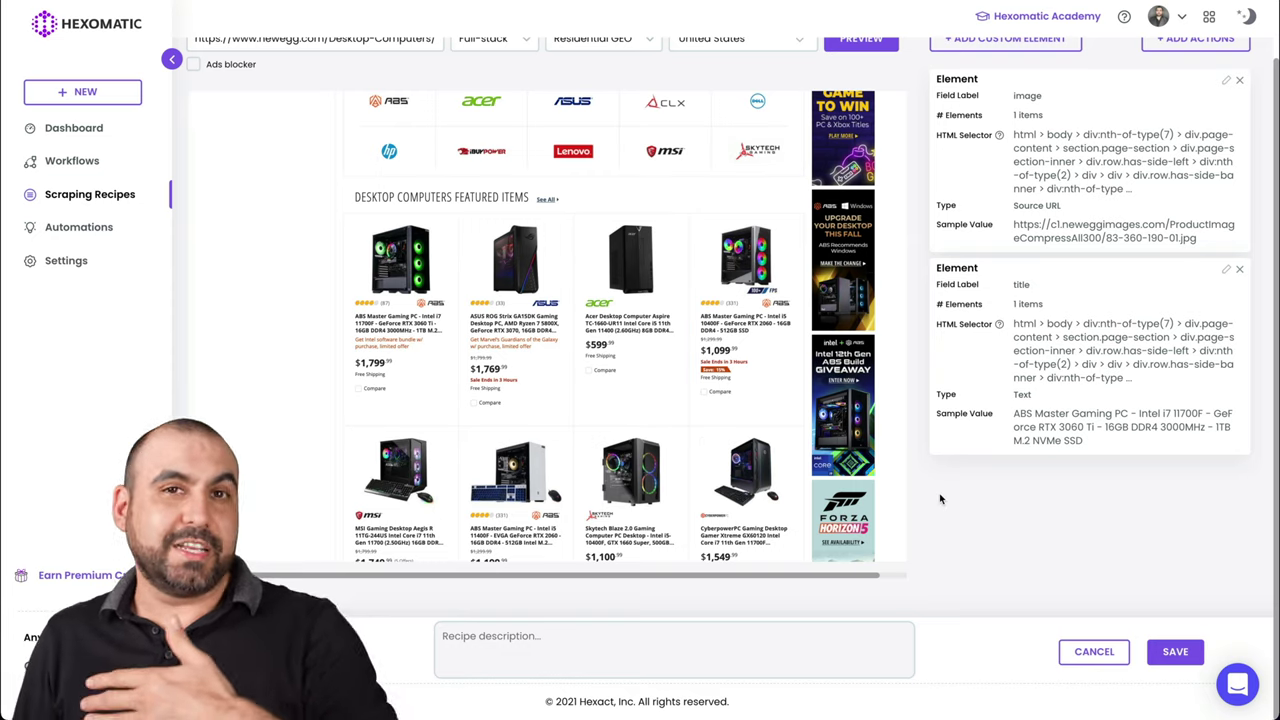
Add the first featured product's name again as a single Link URL element labelled "source", and save the recipe.
scroll(500, 300, down, 1)
click(400, 288)
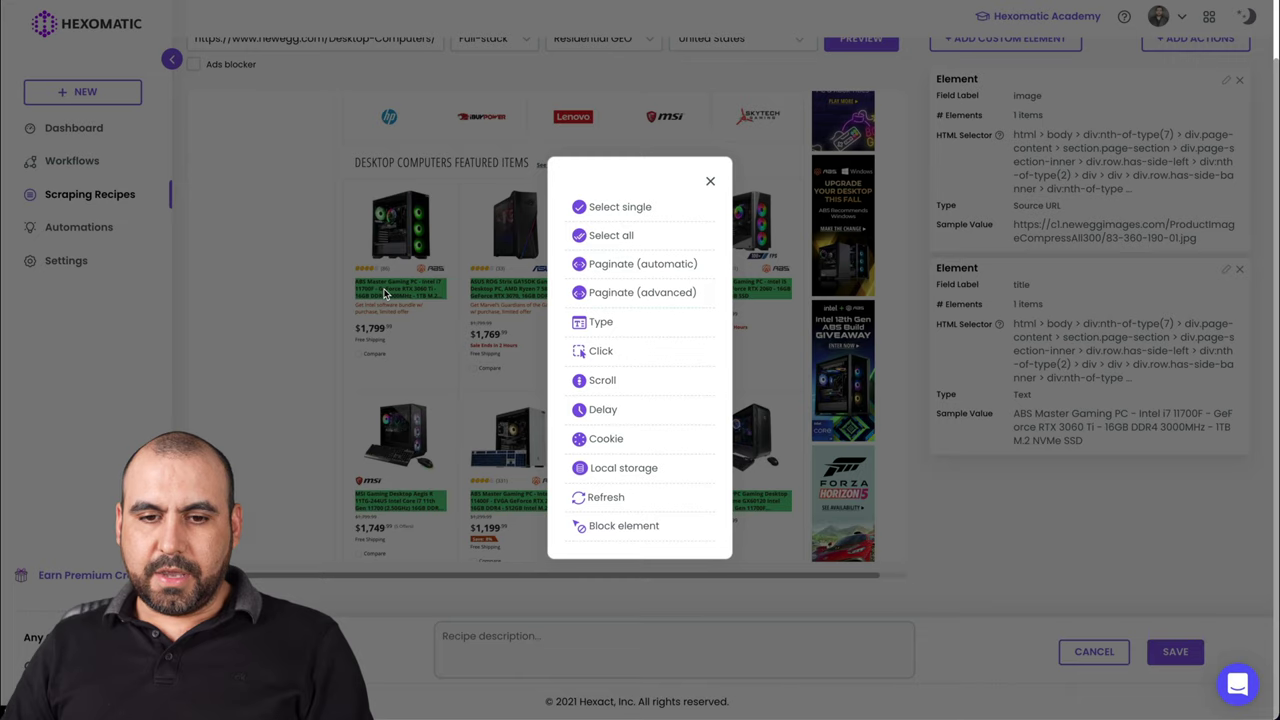
click(605, 207)
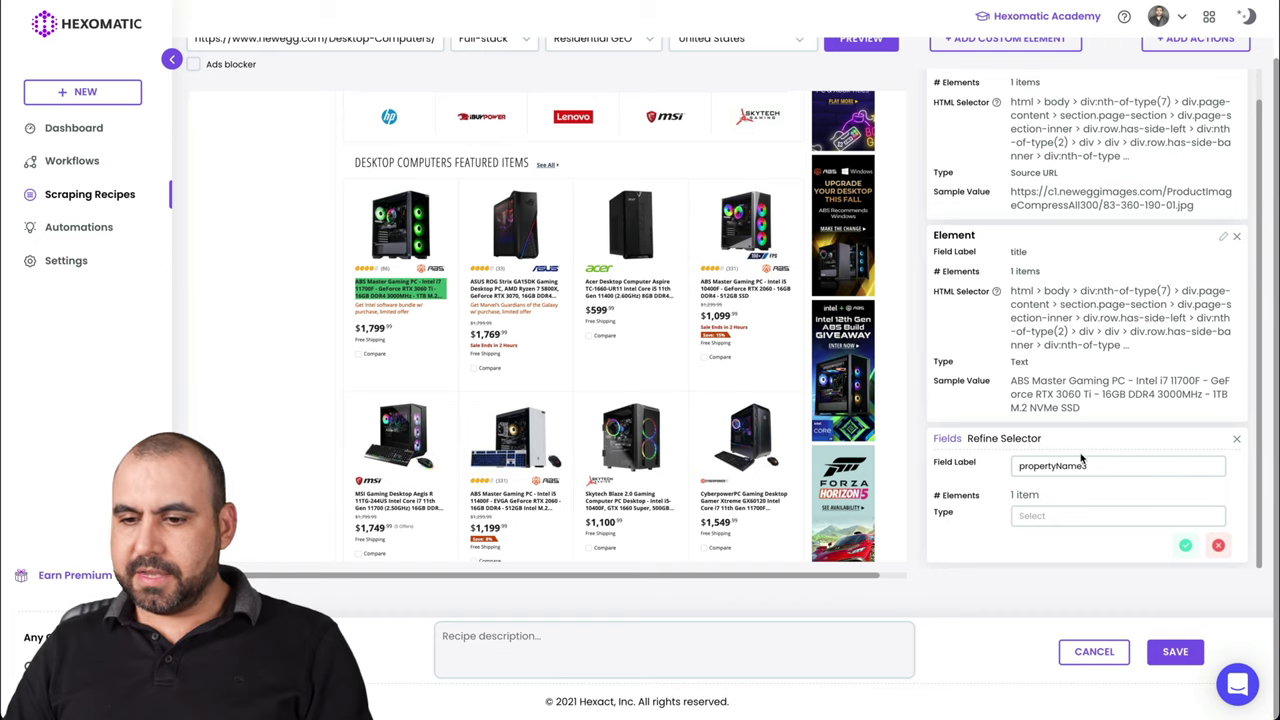
click(1055, 515)
scroll(1050, 497, up, 2)
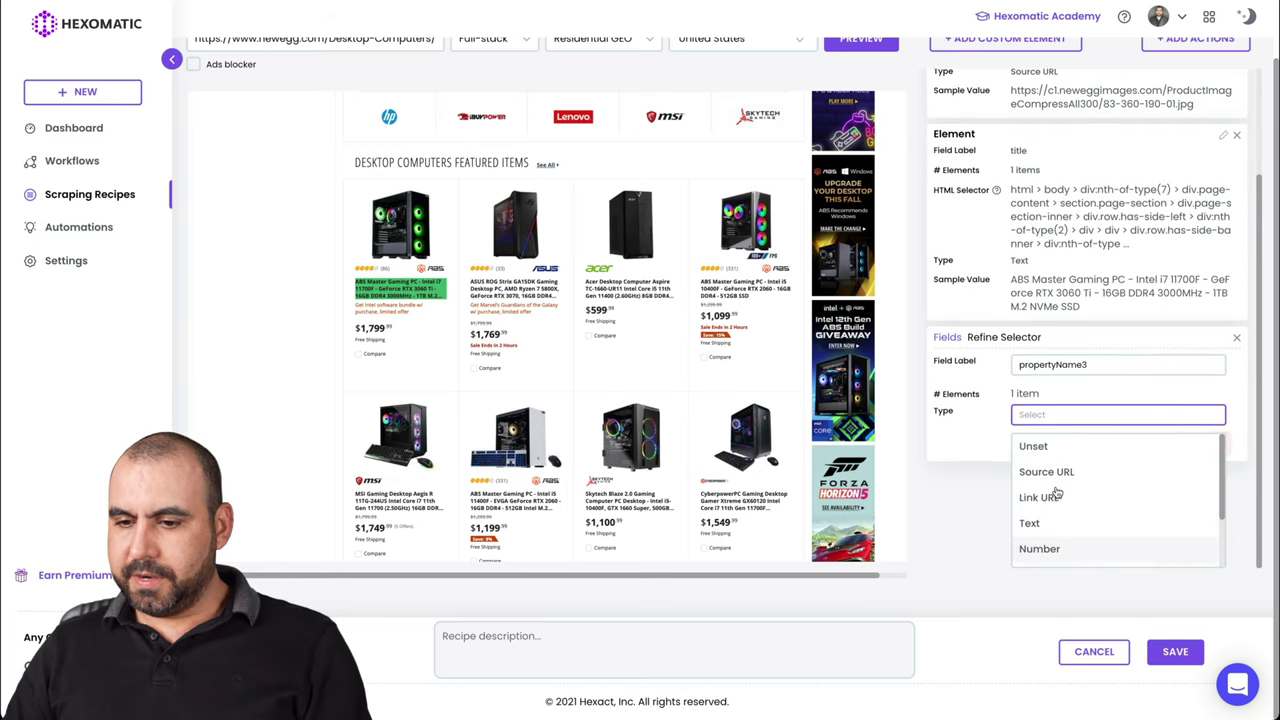
click(1060, 497)
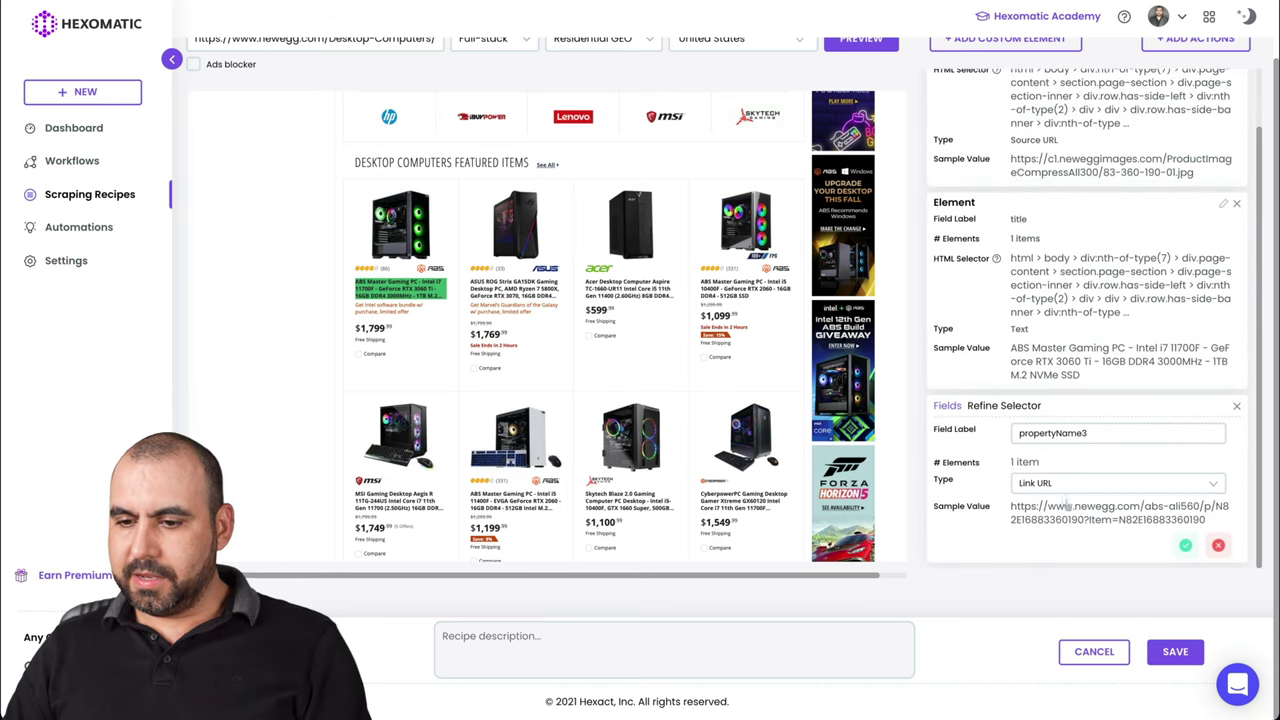
double_click(1040, 430)
text(source)
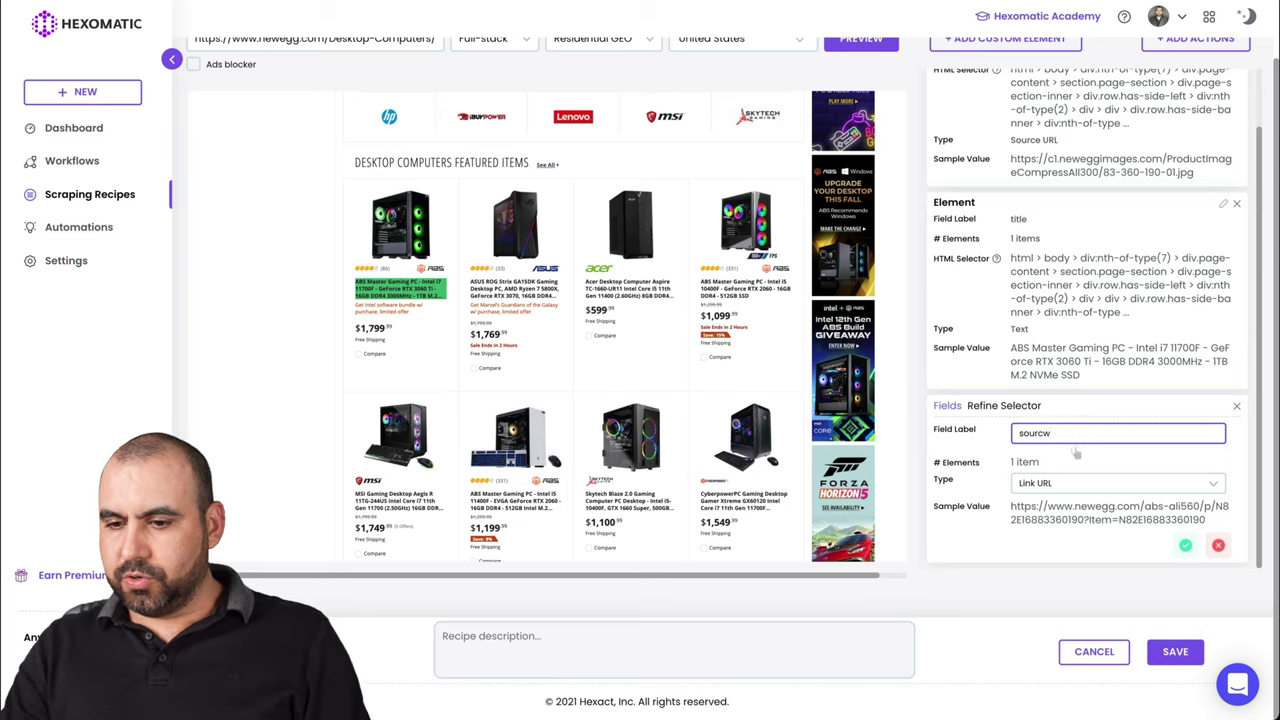
click(1185, 545)
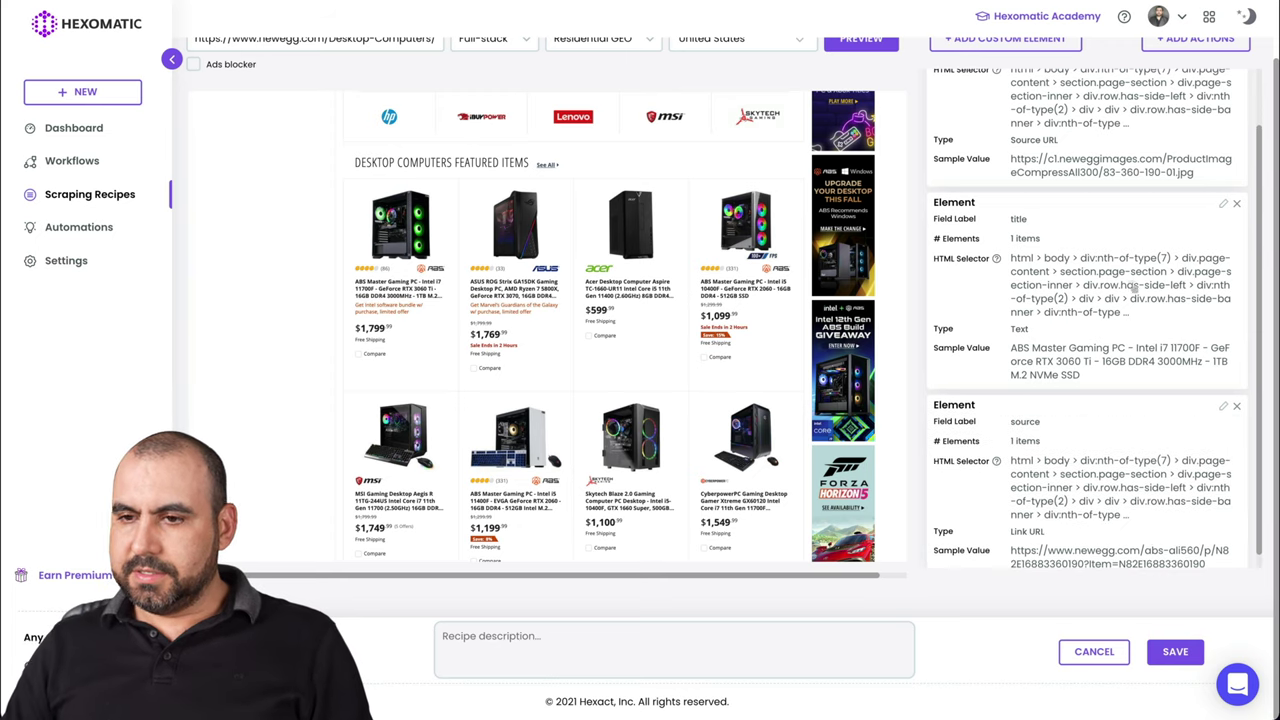
click(1170, 648)
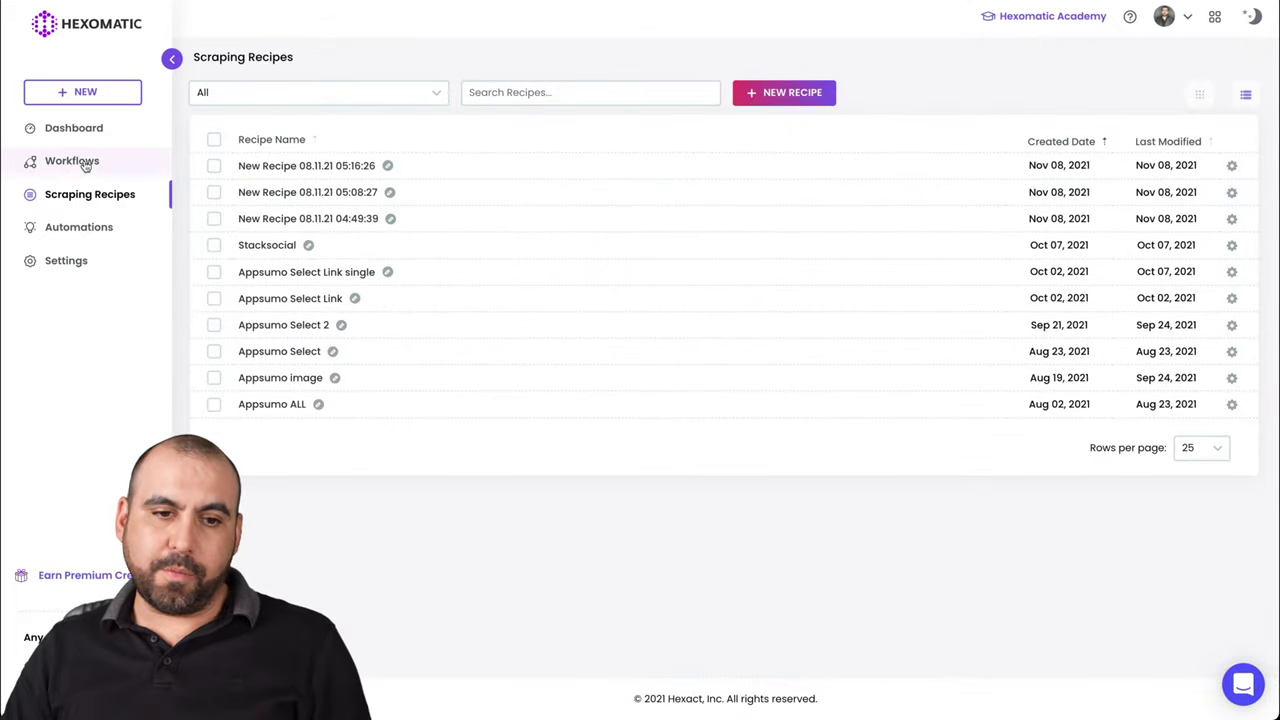
Create a new workflow that starts from the scraping recipe New Recipe 08.11.21 05:16:26.
click(85, 164)
click(785, 95)
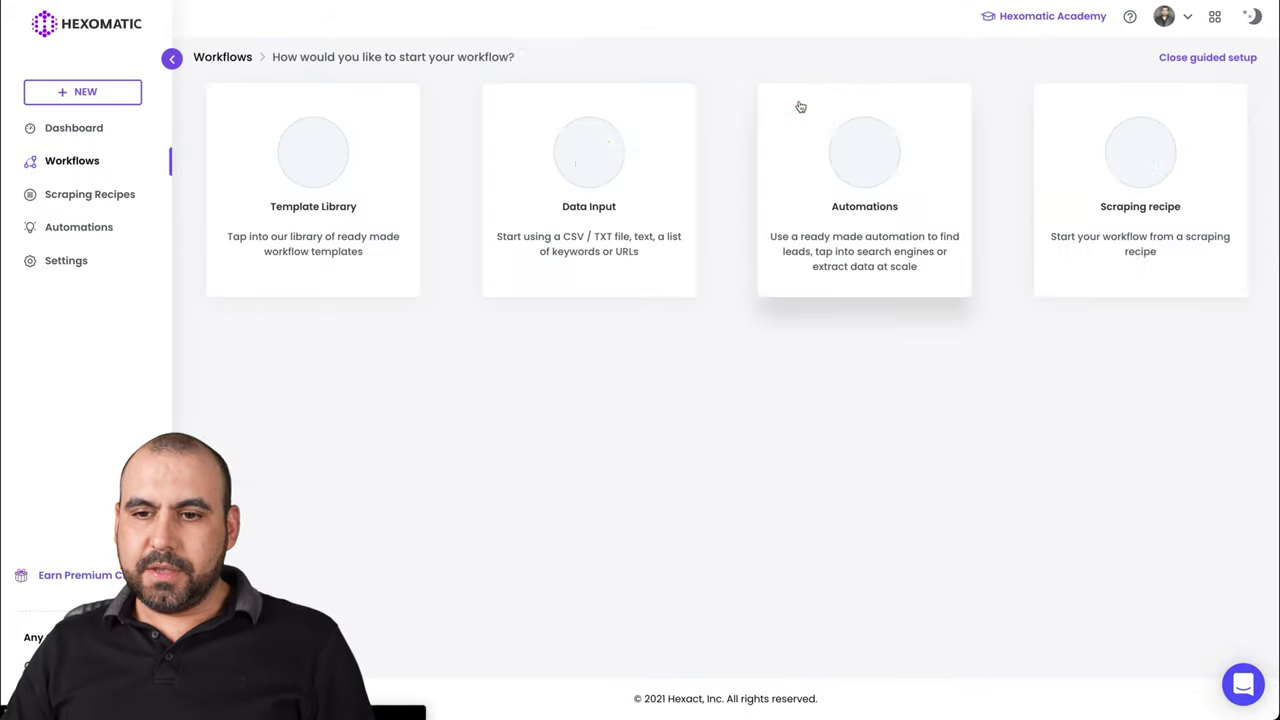
click(1156, 173)
click(871, 149)
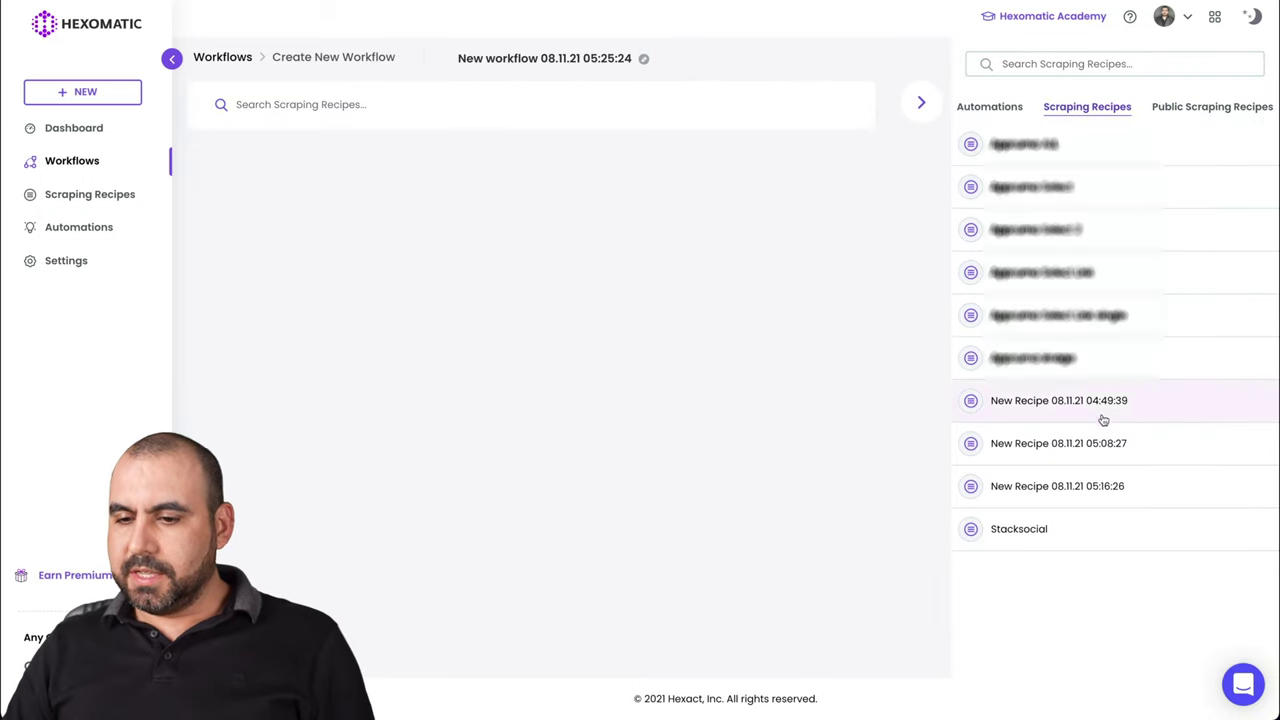
click(1092, 486)
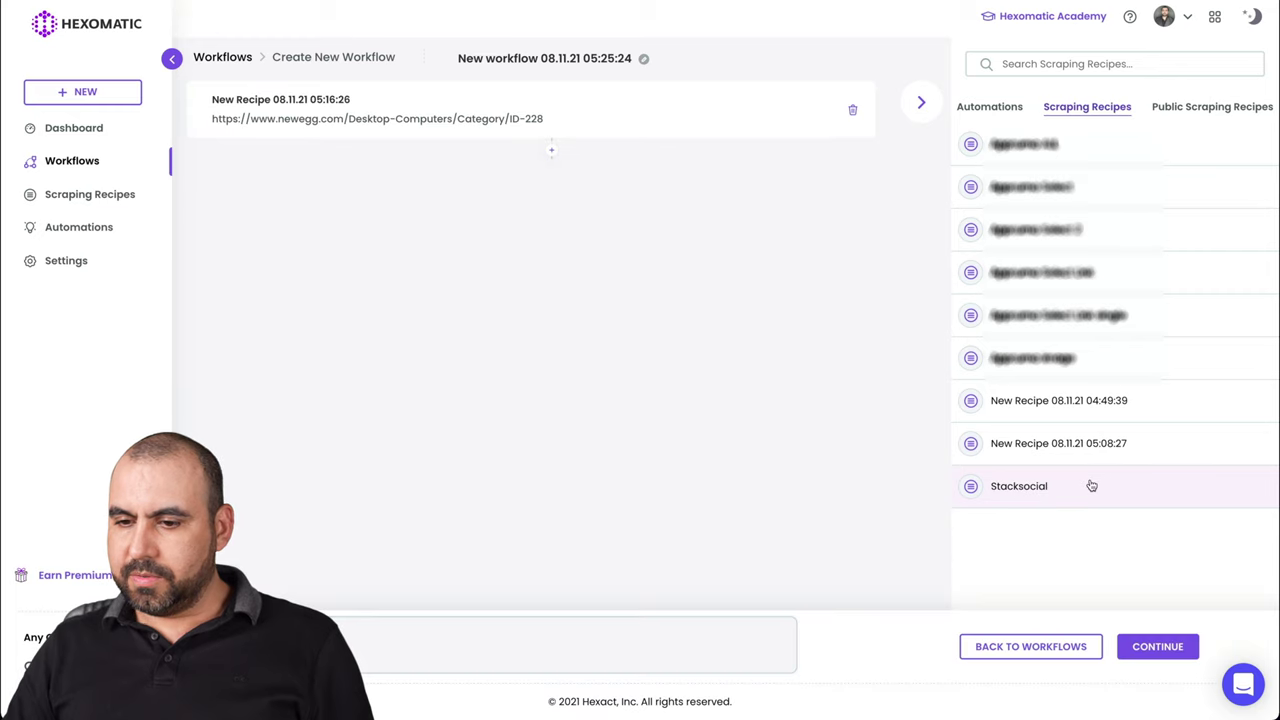
Search the automations for "text" and add AI Text to speech to the workflow.
click(992, 108)
click(1049, 62)
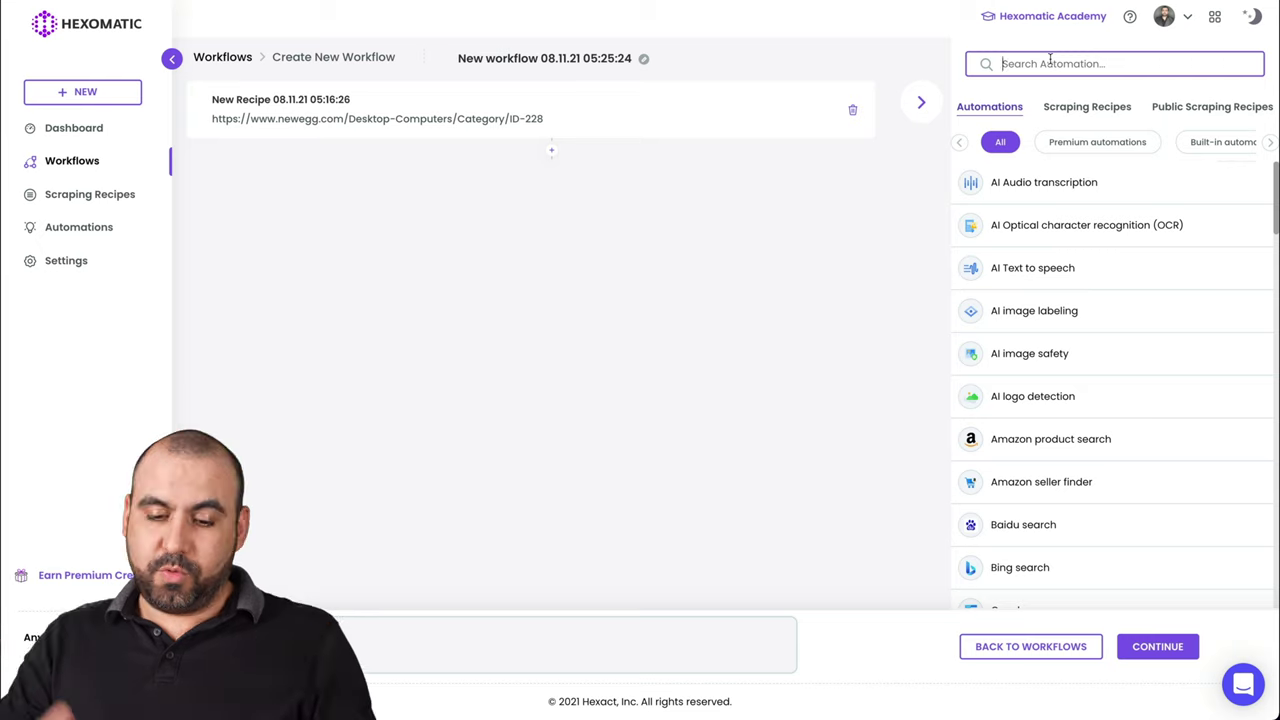
text(texy)
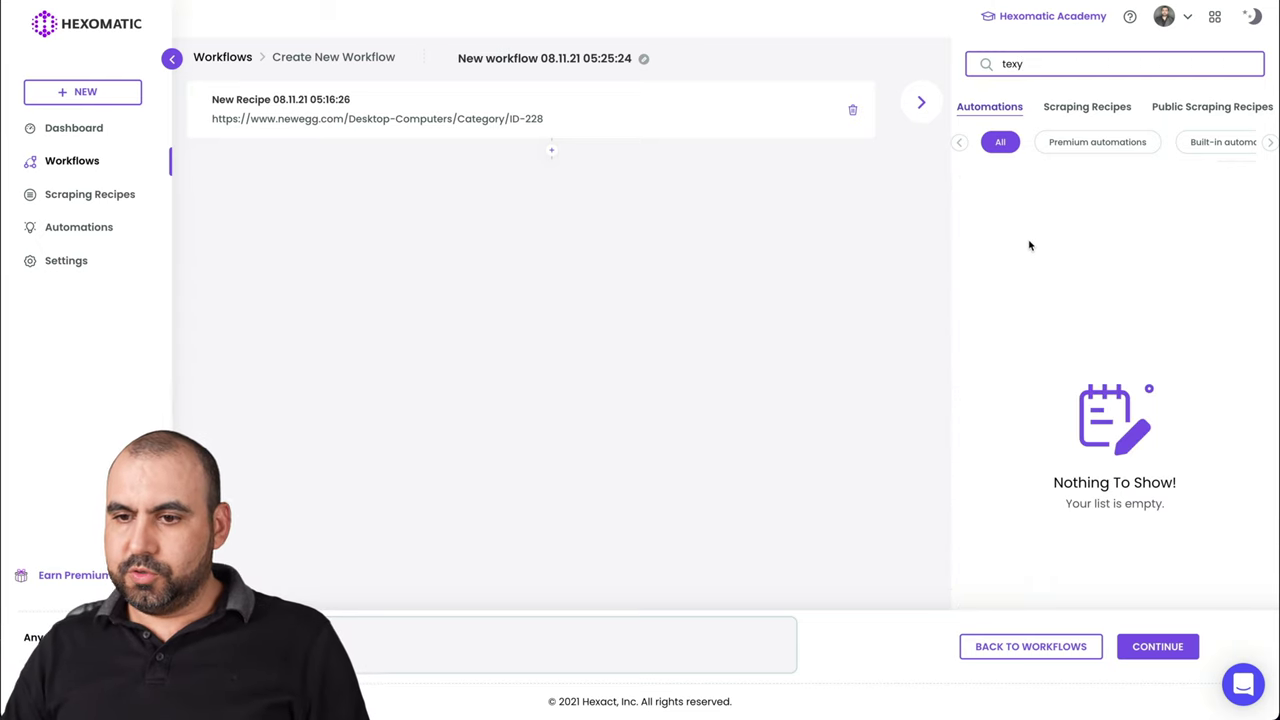
key(BackSpace)
text(t)
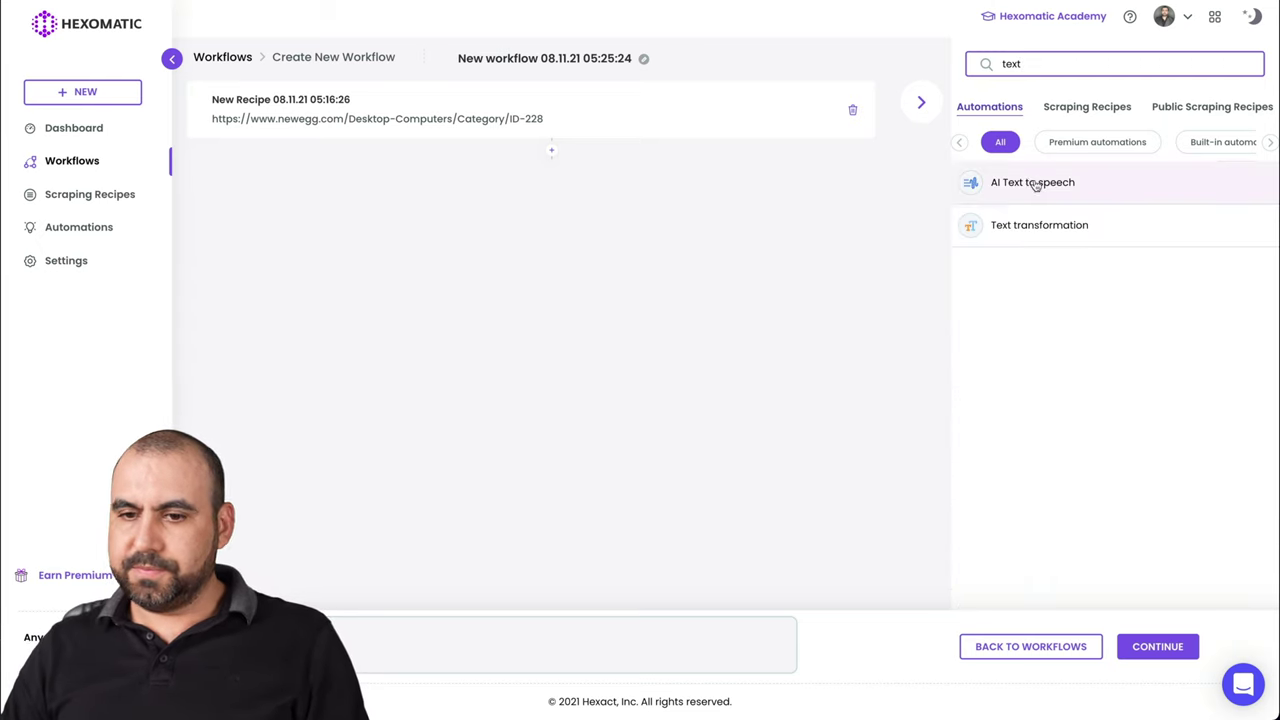
click(1034, 183)
Configure AI Text to speech with source Title, gender Male, language English (UK) and voice En US Wavenet D.
click(329, 254)
click(277, 313)
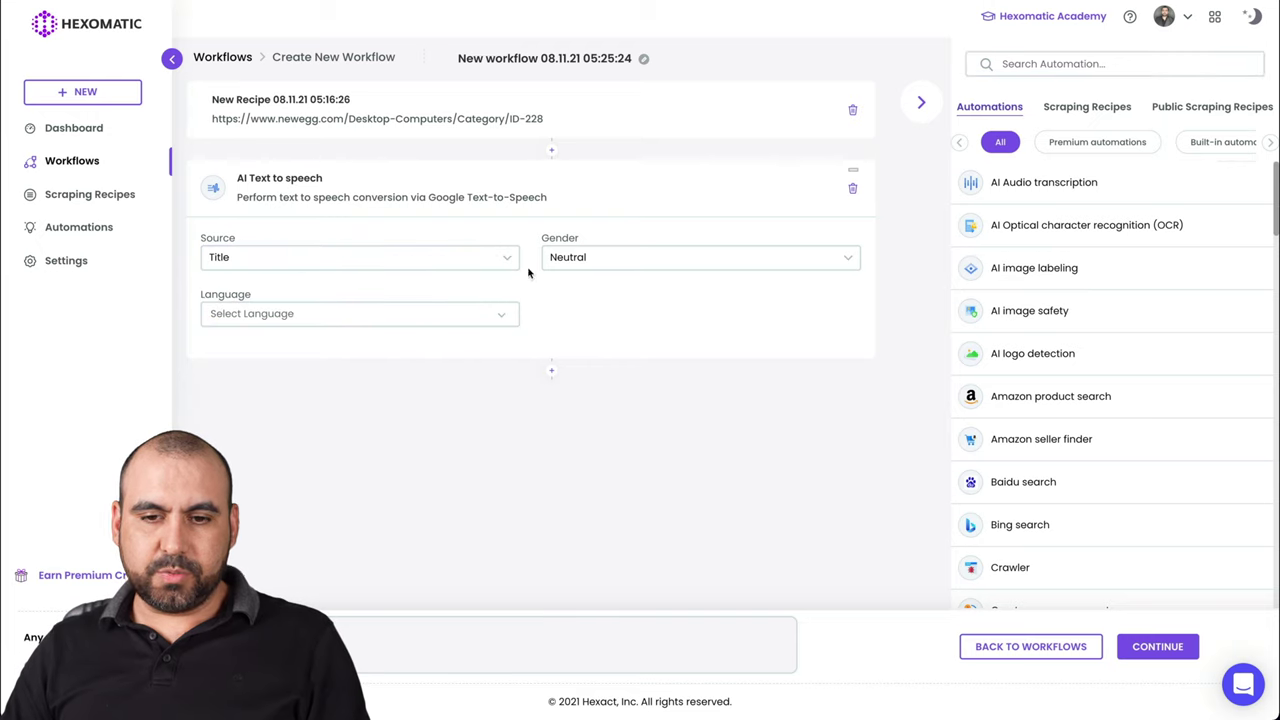
click(588, 265)
click(586, 305)
click(408, 312)
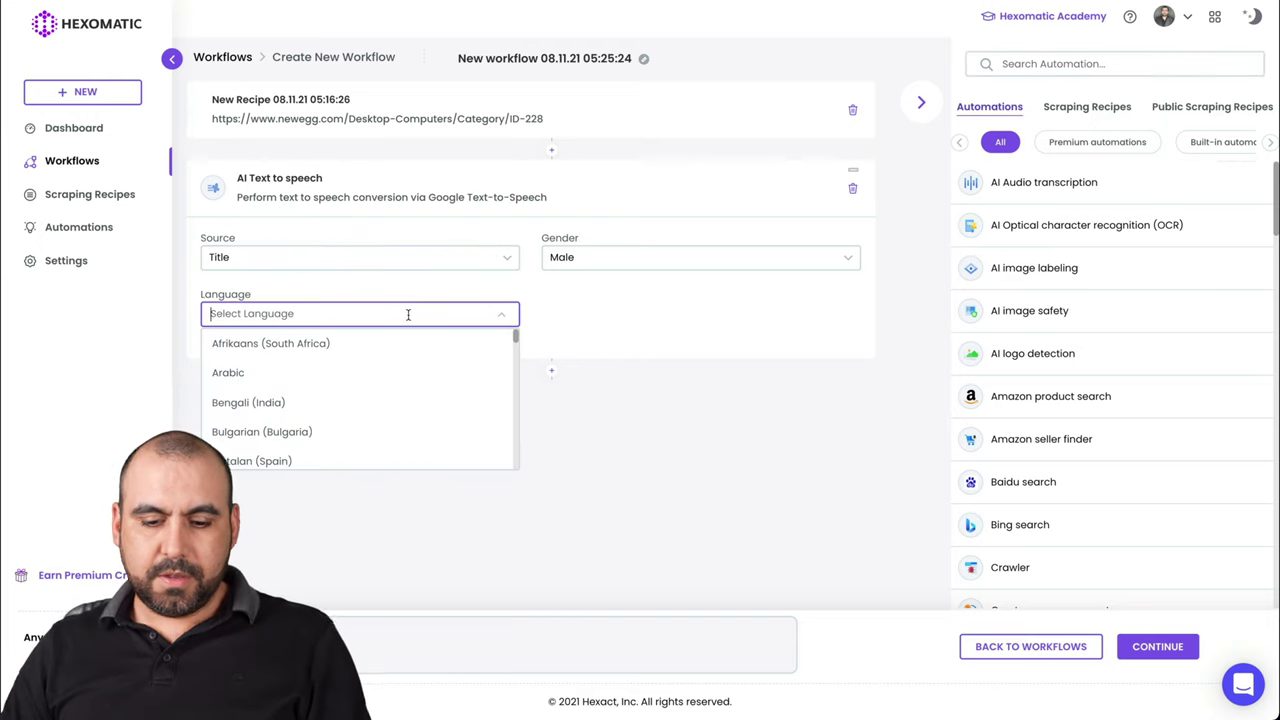
text(eng)
click(344, 429)
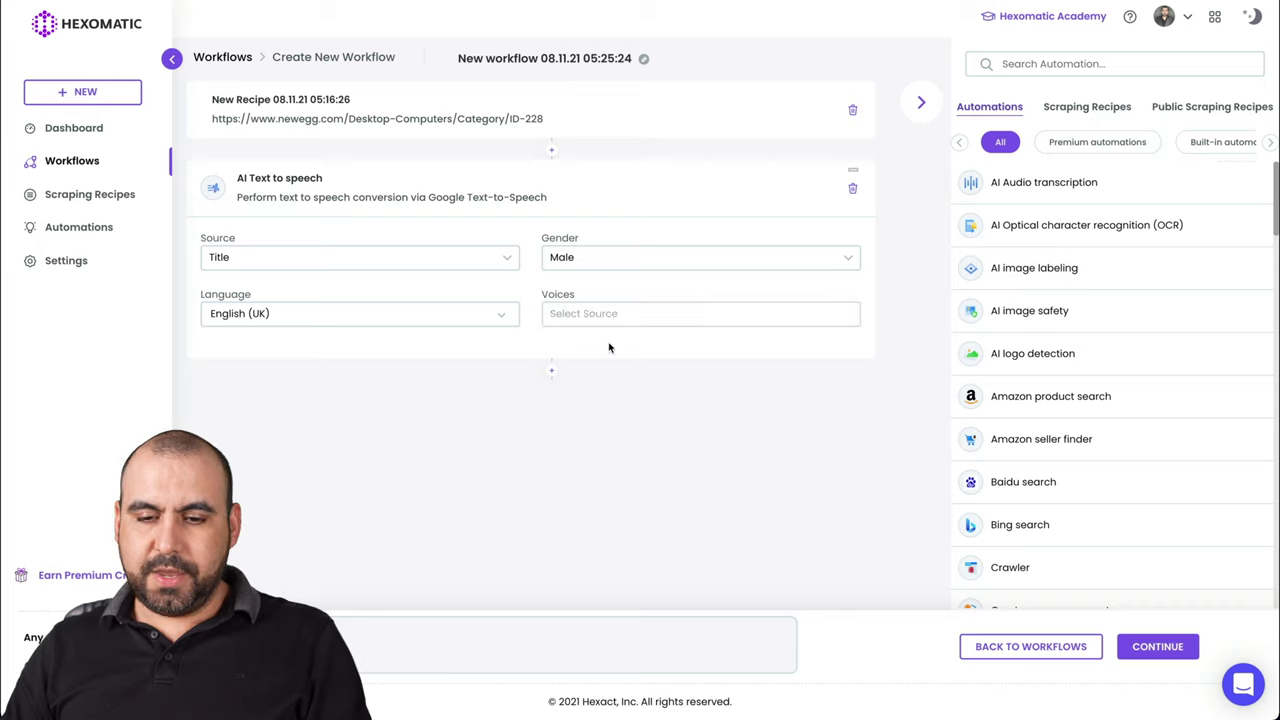
click(620, 318)
click(618, 443)
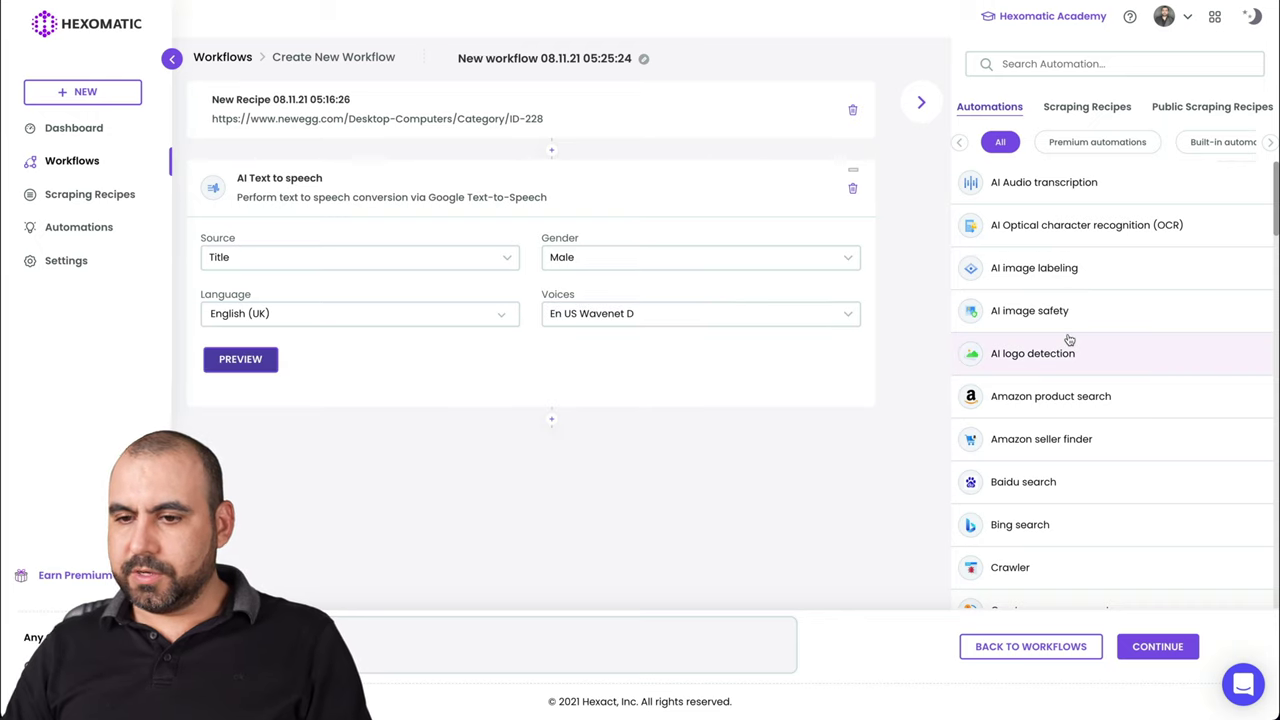
Add the SEO meta tags automation to the workflow, with Source as its source and all meta tags selected.
click(1061, 60)
text(seo)
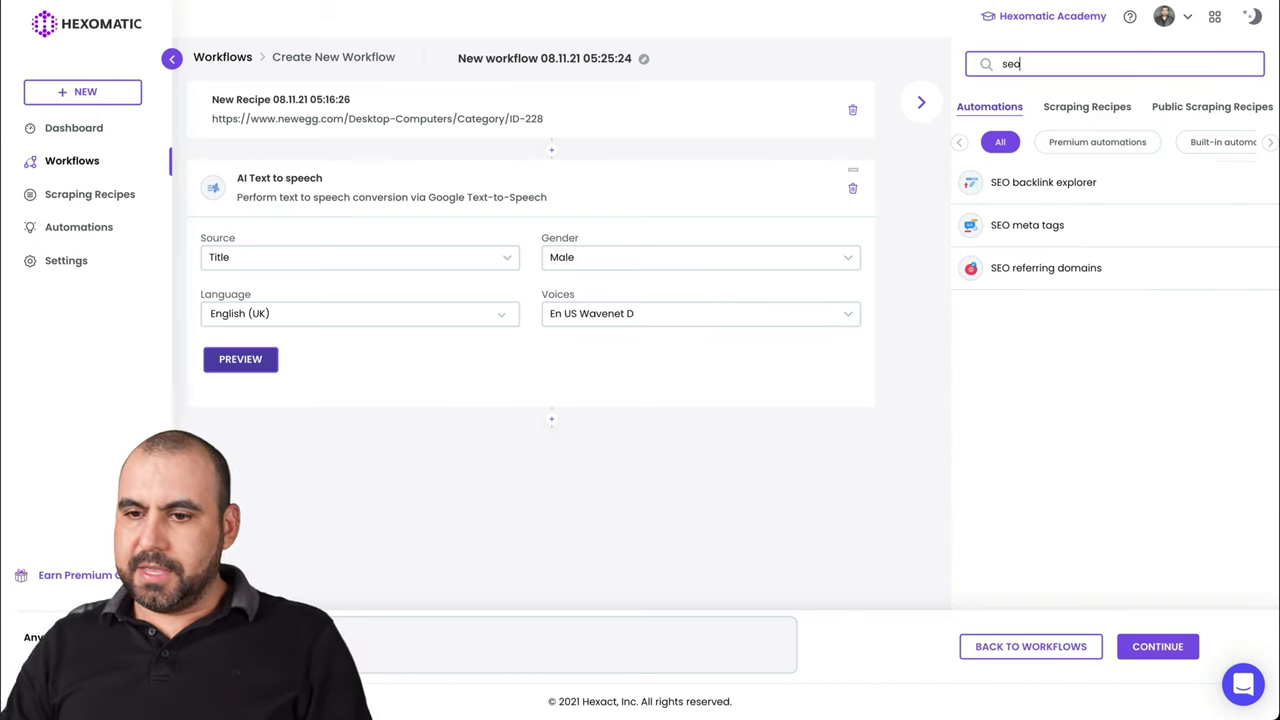
click(1043, 230)
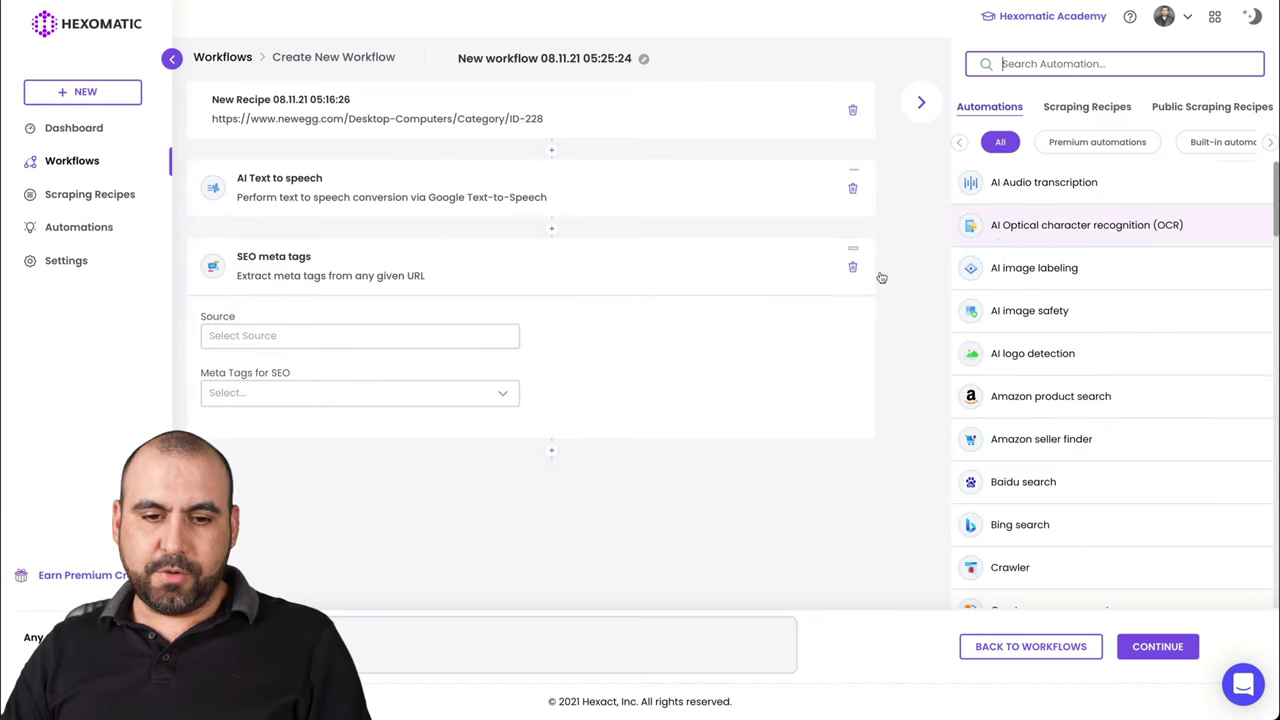
click(396, 340)
click(290, 424)
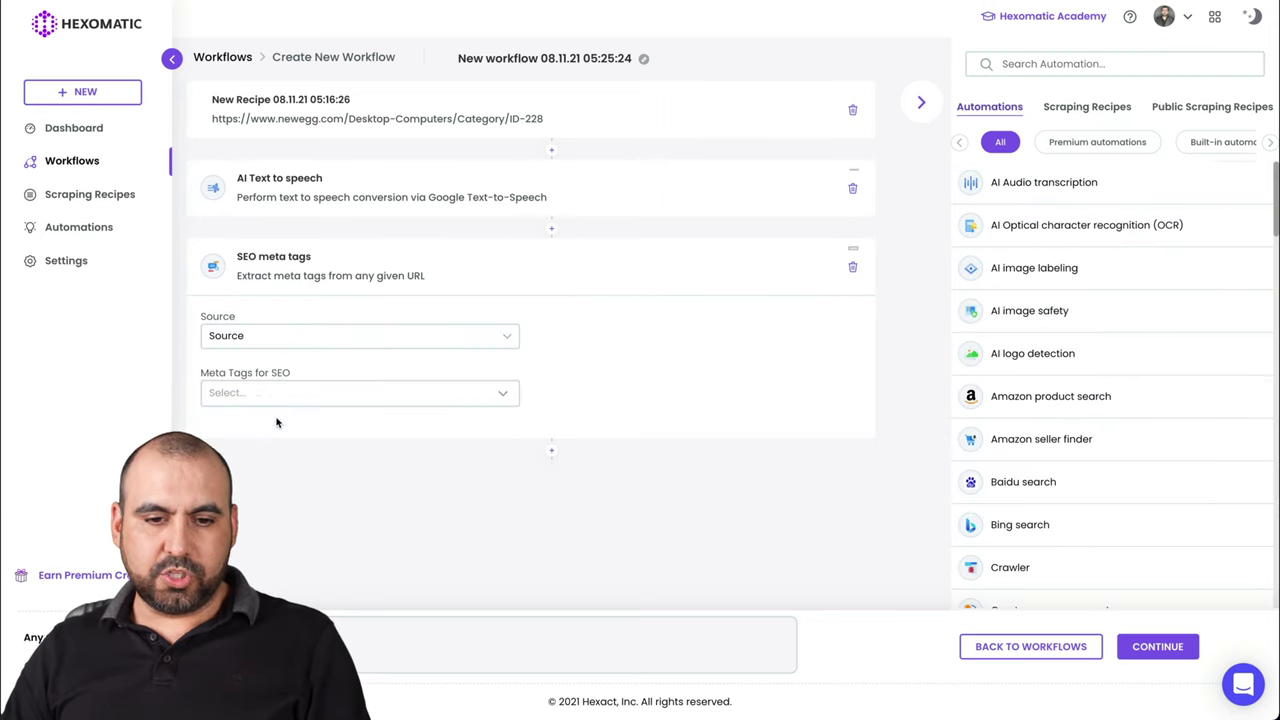
click(273, 398)
click(290, 454)
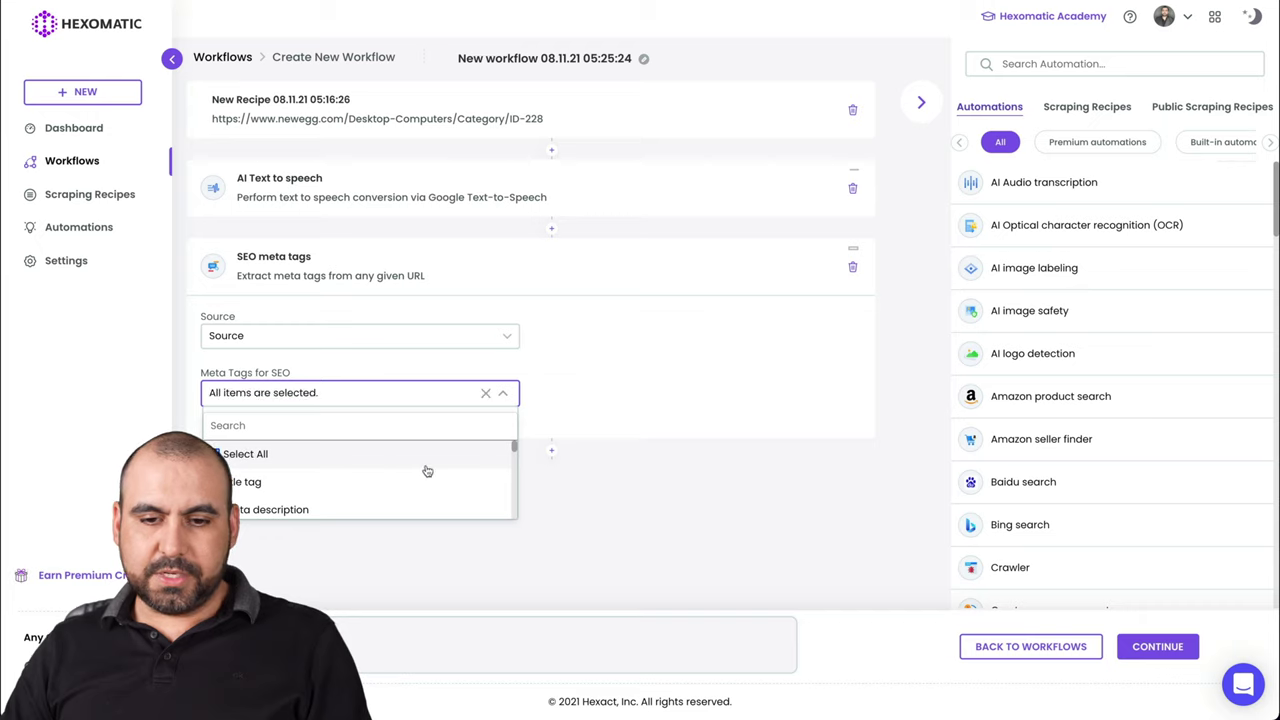
Schedule the workflow to repeat daily, keeping the default start time, time zone and email notification.
click(614, 487)
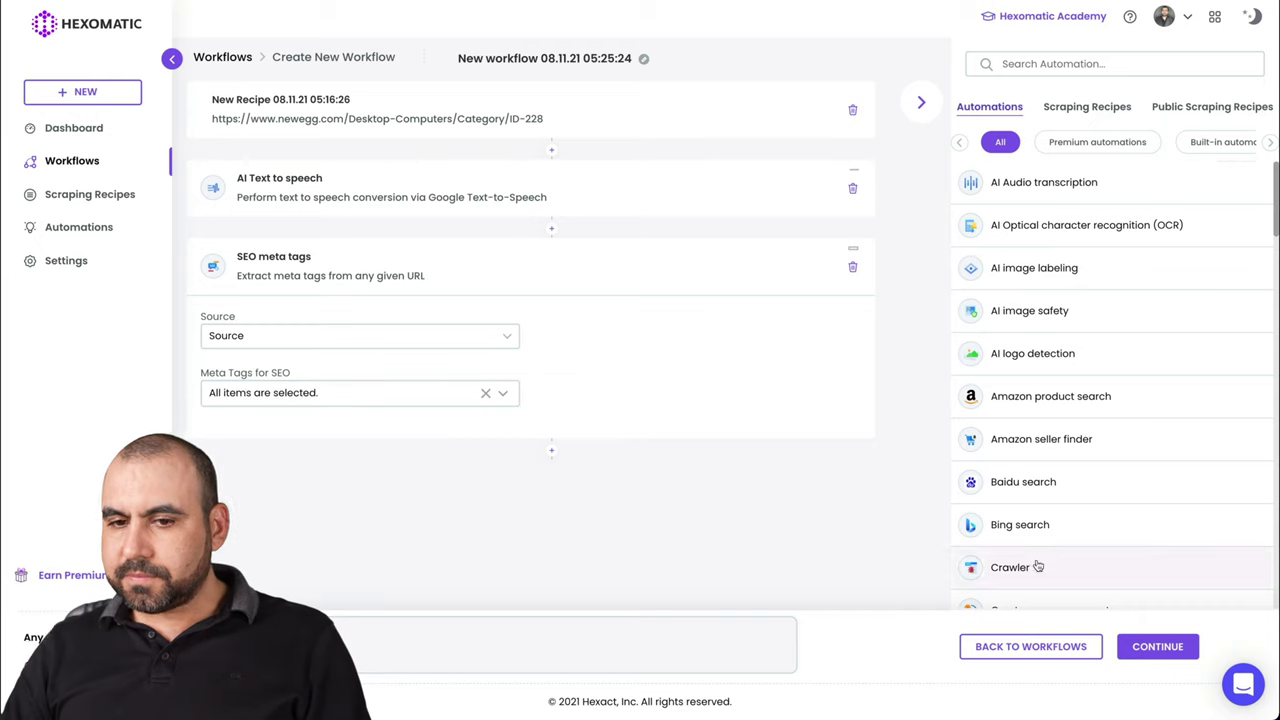
click(1155, 646)
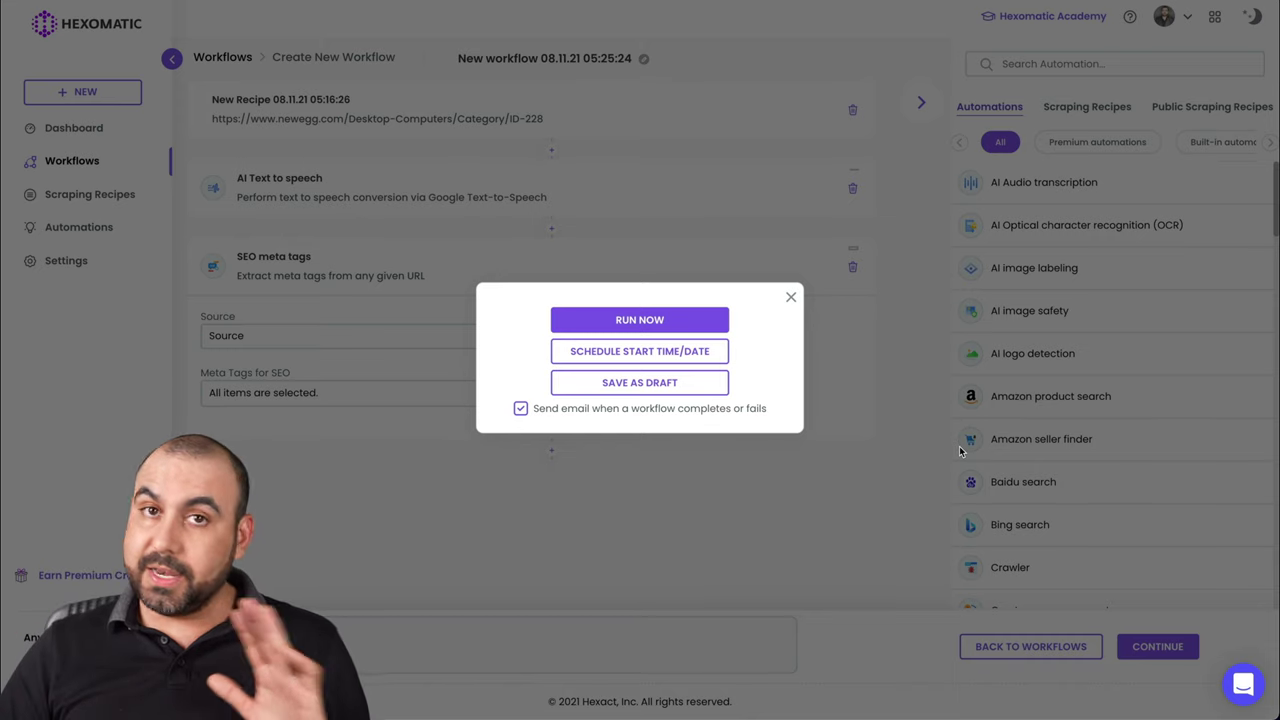
click(695, 356)
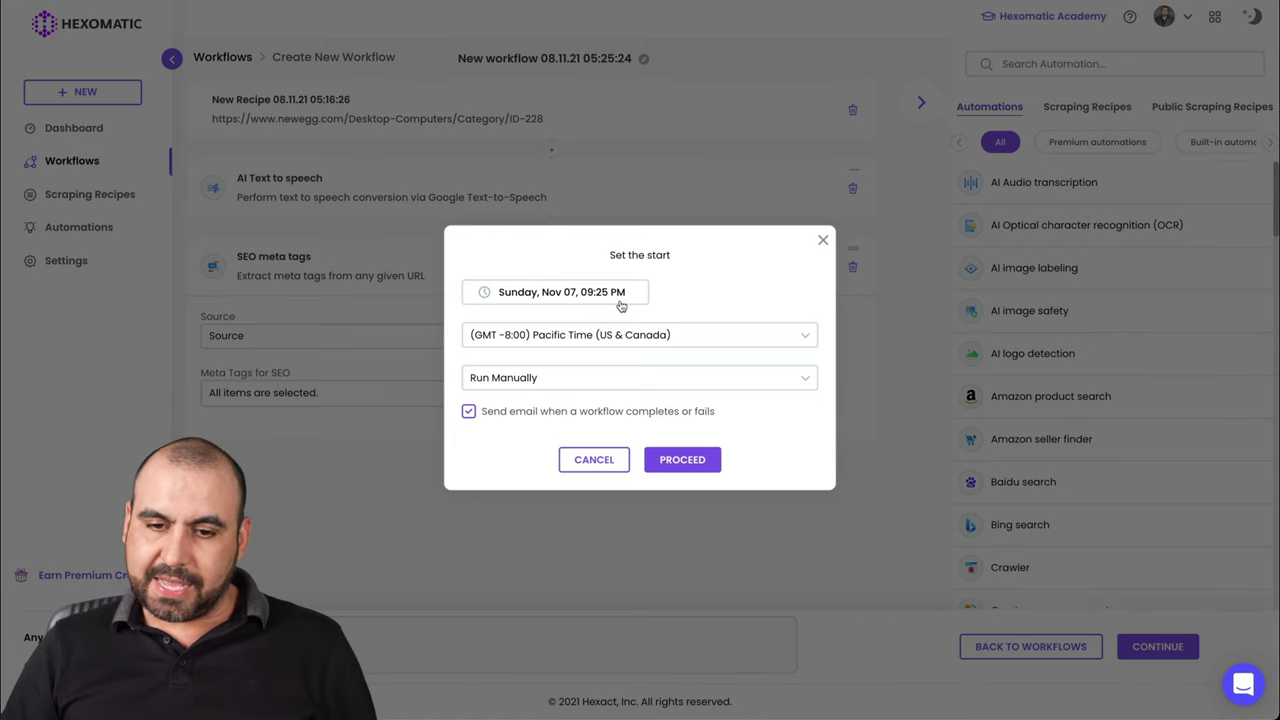
click(574, 384)
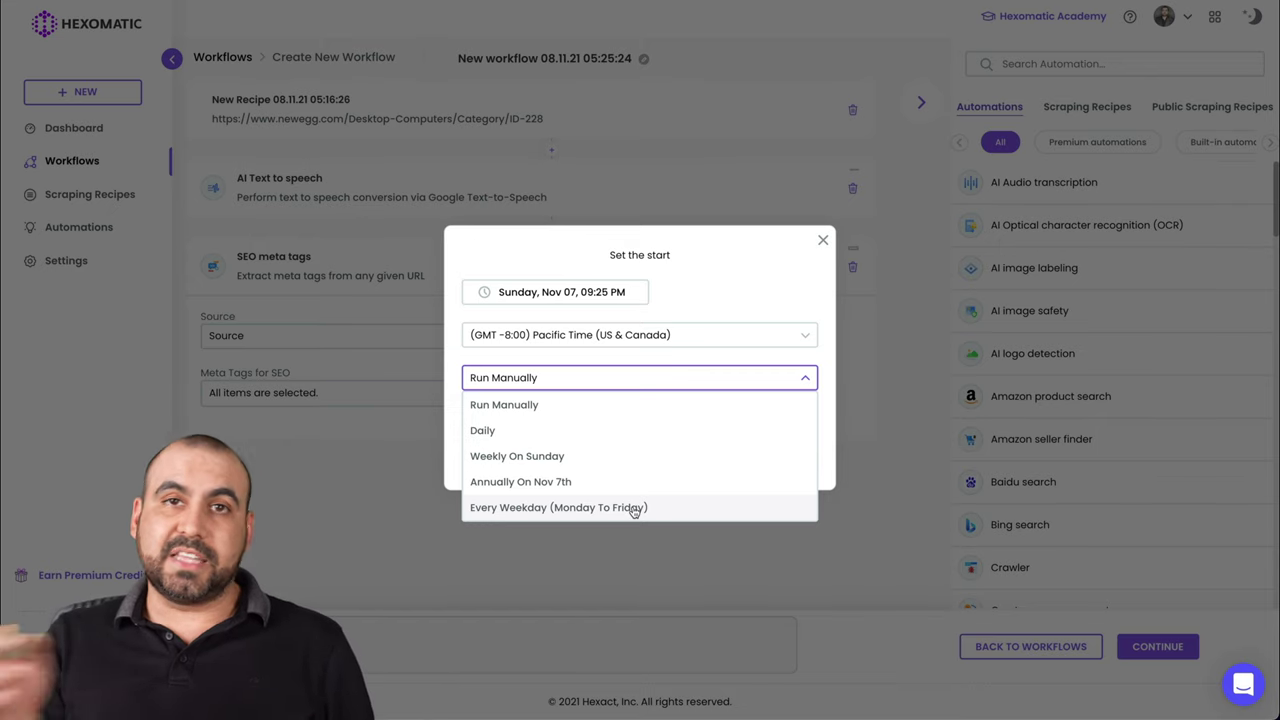
click(557, 430)
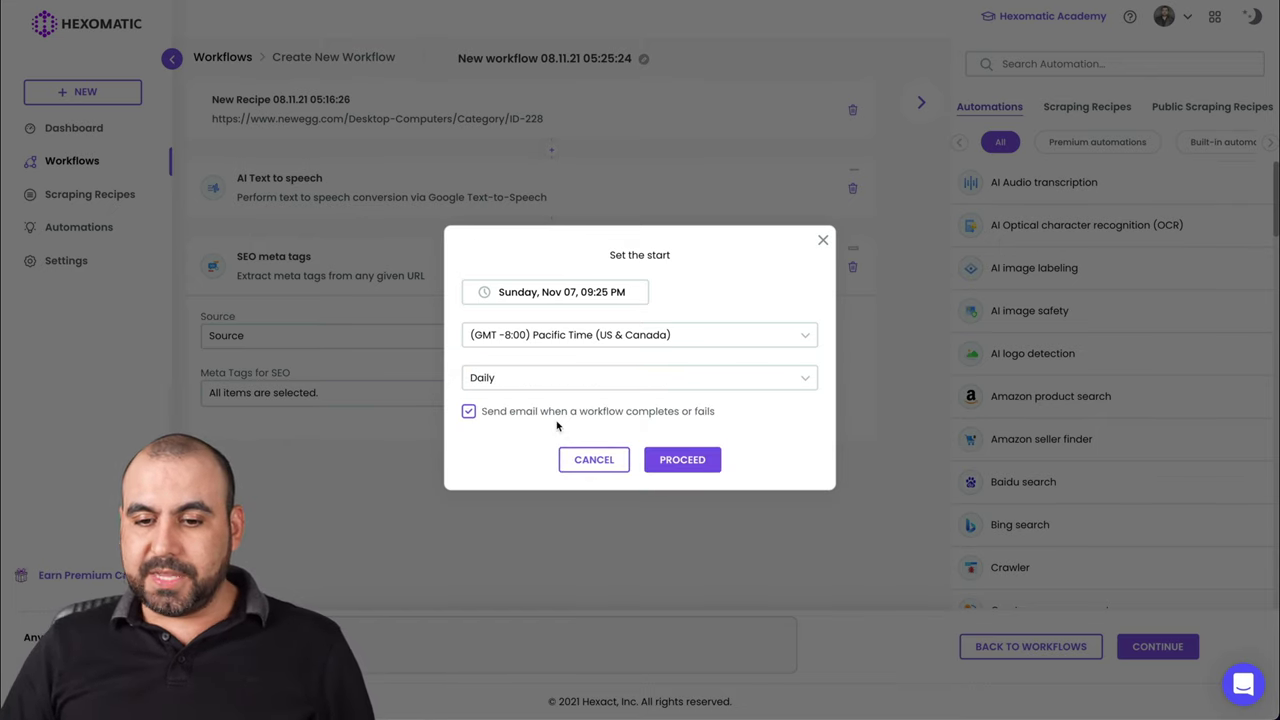
click(686, 461)
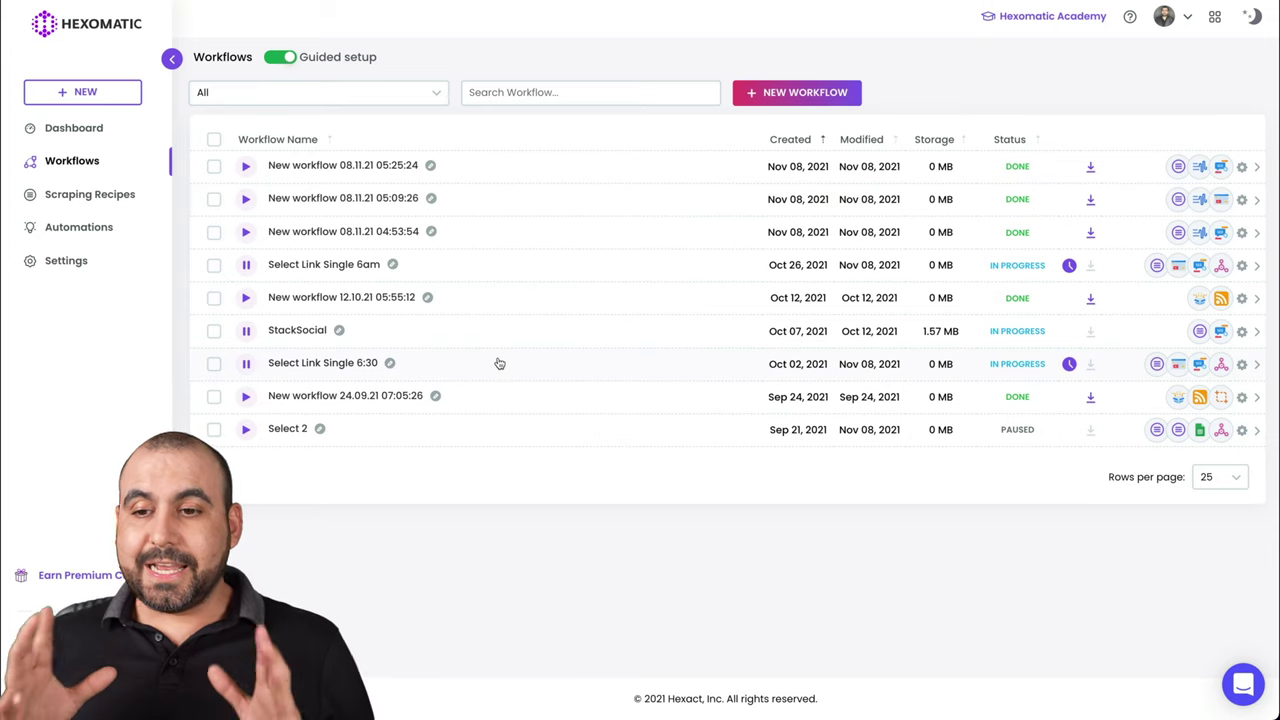
Download the results of New workflow 08.11.21 05:25:24 as a CSV file and save it to the Desktop.
click(1092, 168)
click(685, 227)
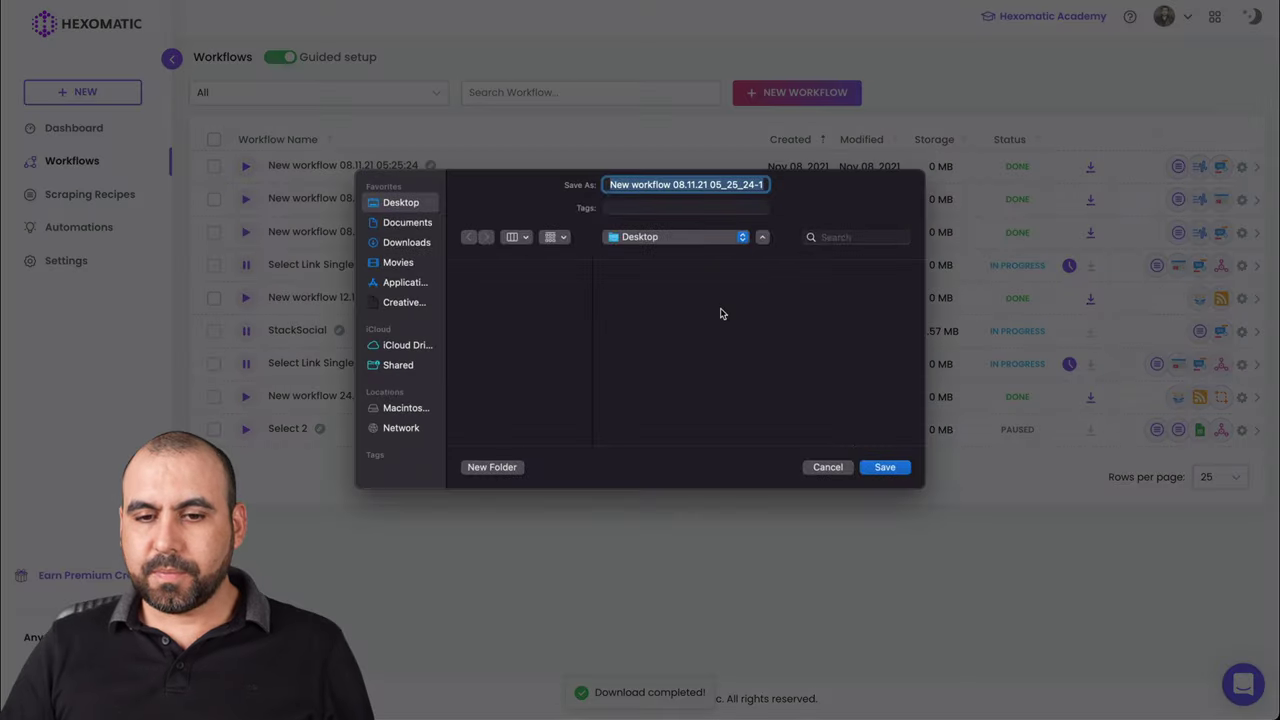
click(896, 473)
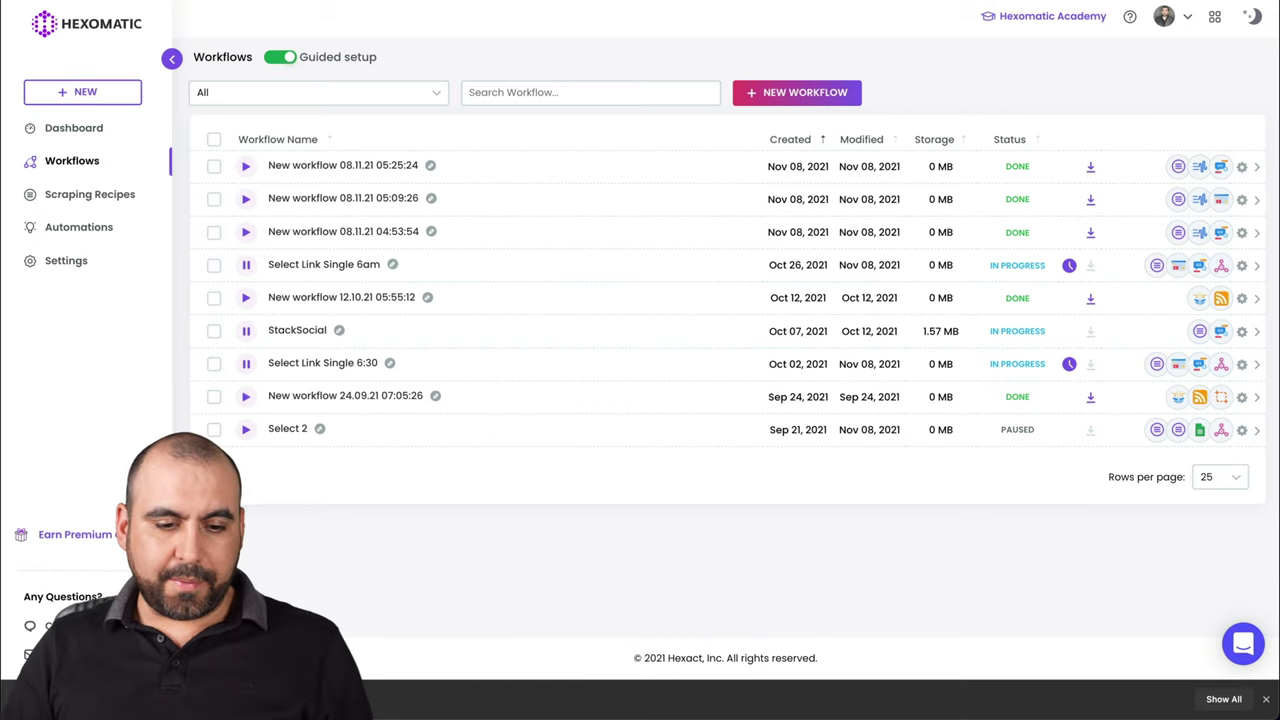
Open the downloaded CSV and examine the scraped image, title, source and _text_to_speech columns.
click(120, 699)
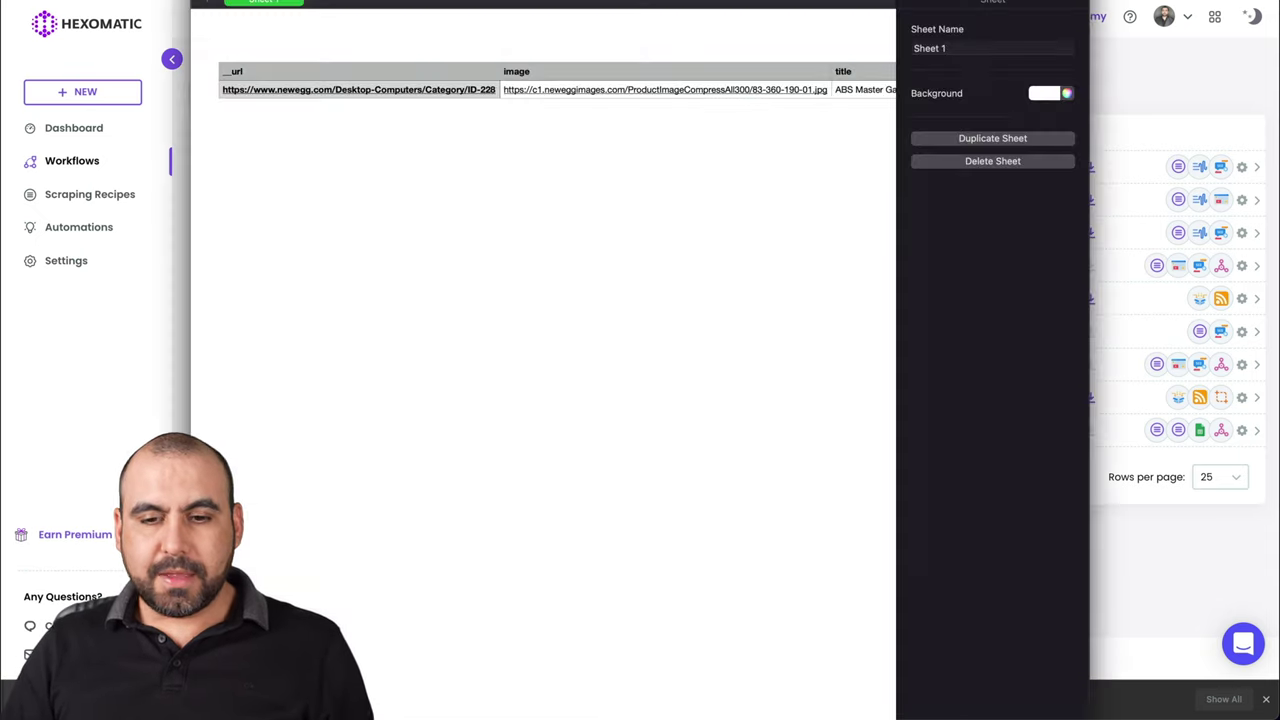
scroll(512, 190, right, 5)
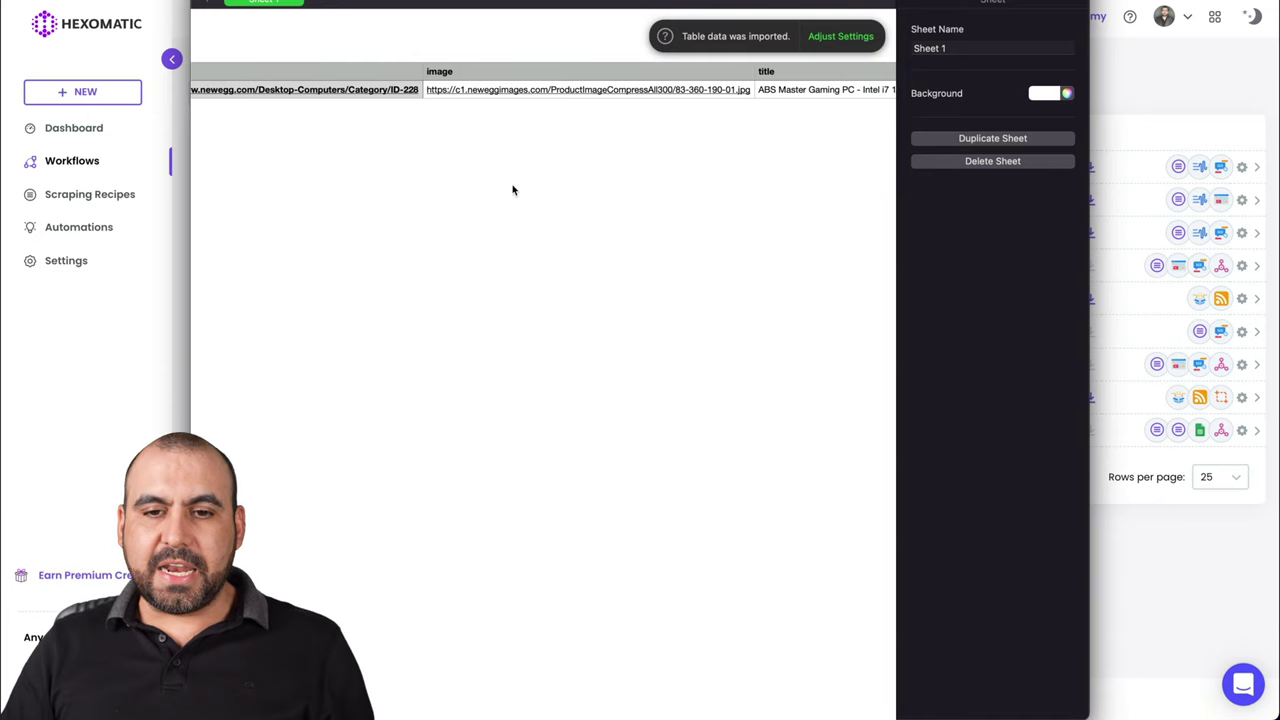
scroll(512, 190, left, 4)
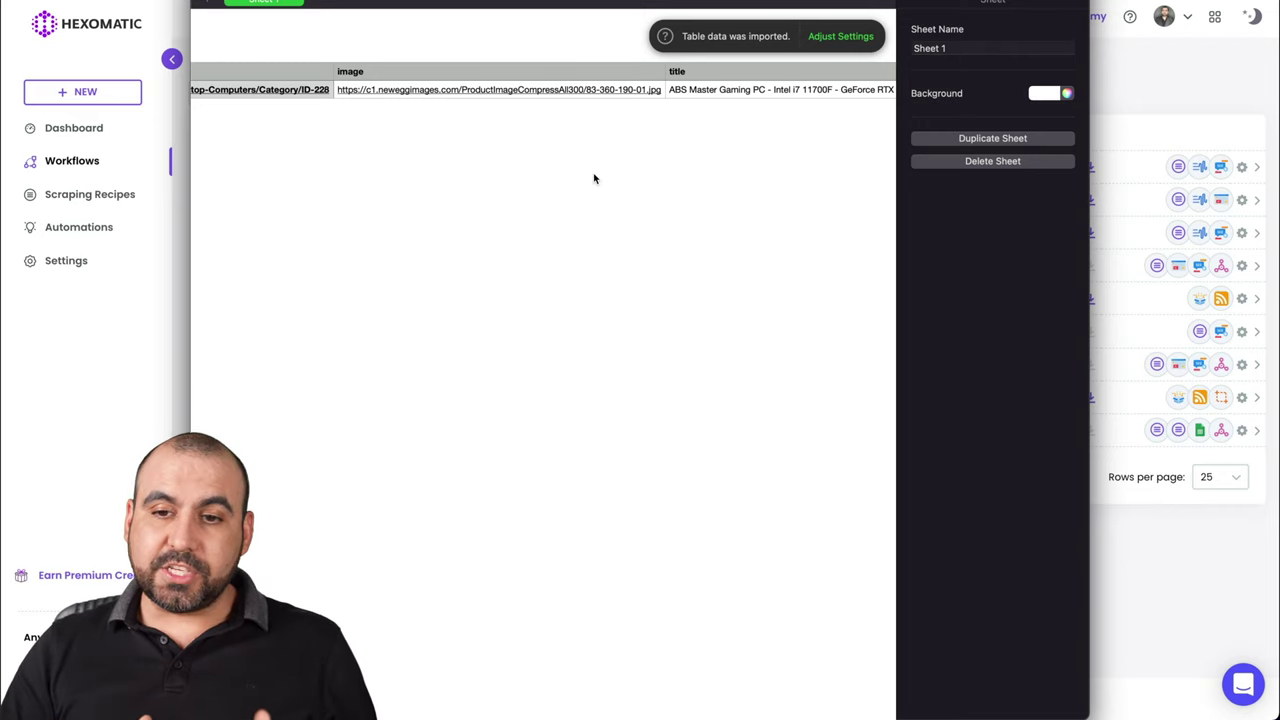
scroll(594, 178, right, 5)
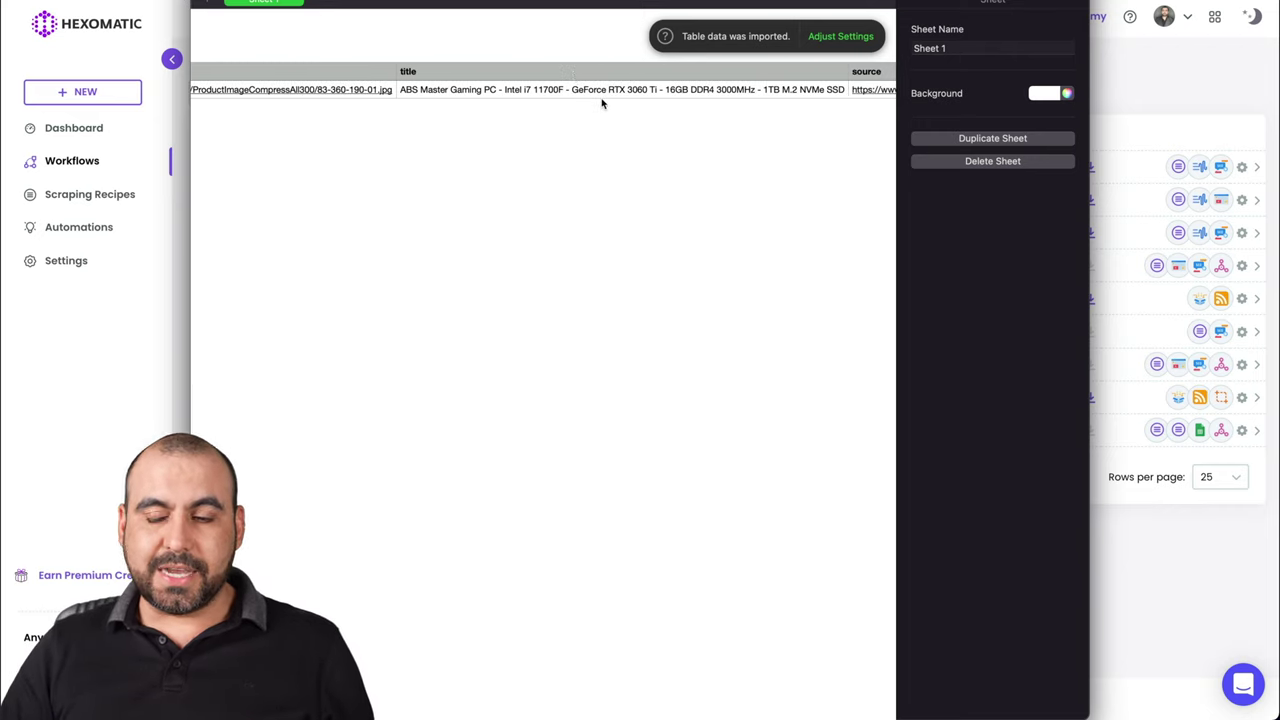
scroll(600, 102, right, 5)
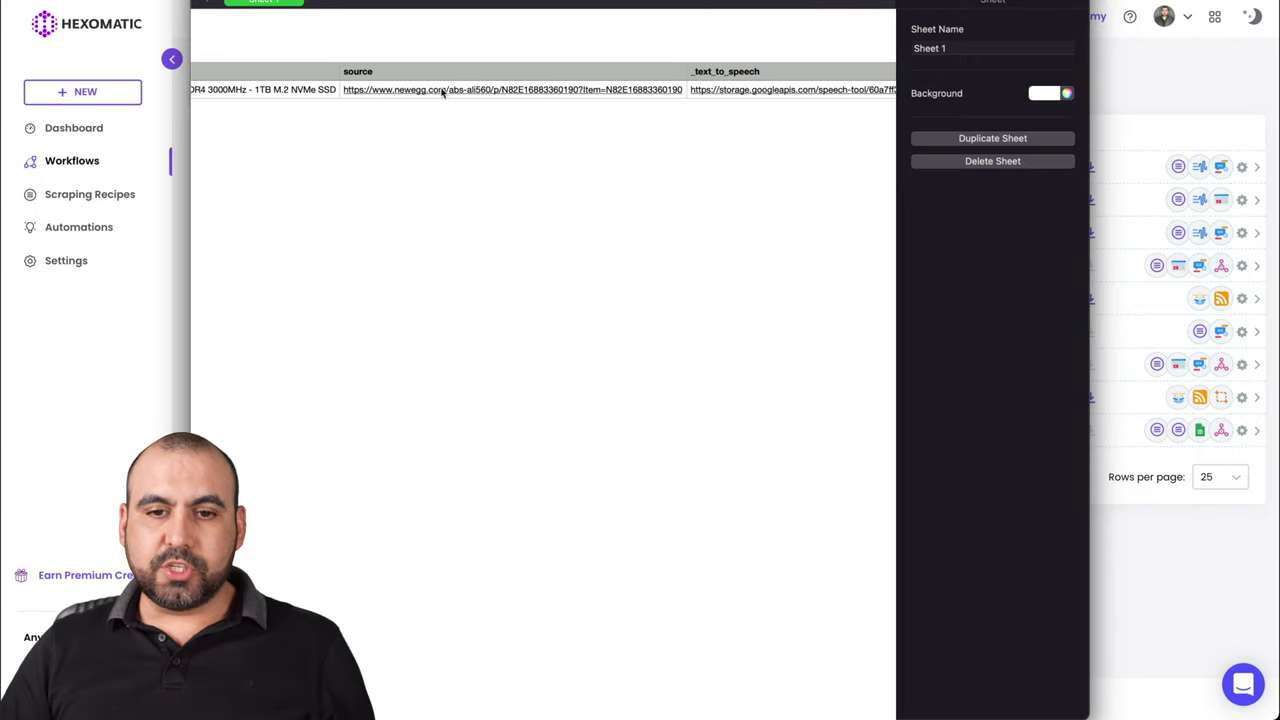
Download the audio file linked in the _text_to_speech column and save it to the Desktop.
scroll(443, 92, right, 5)
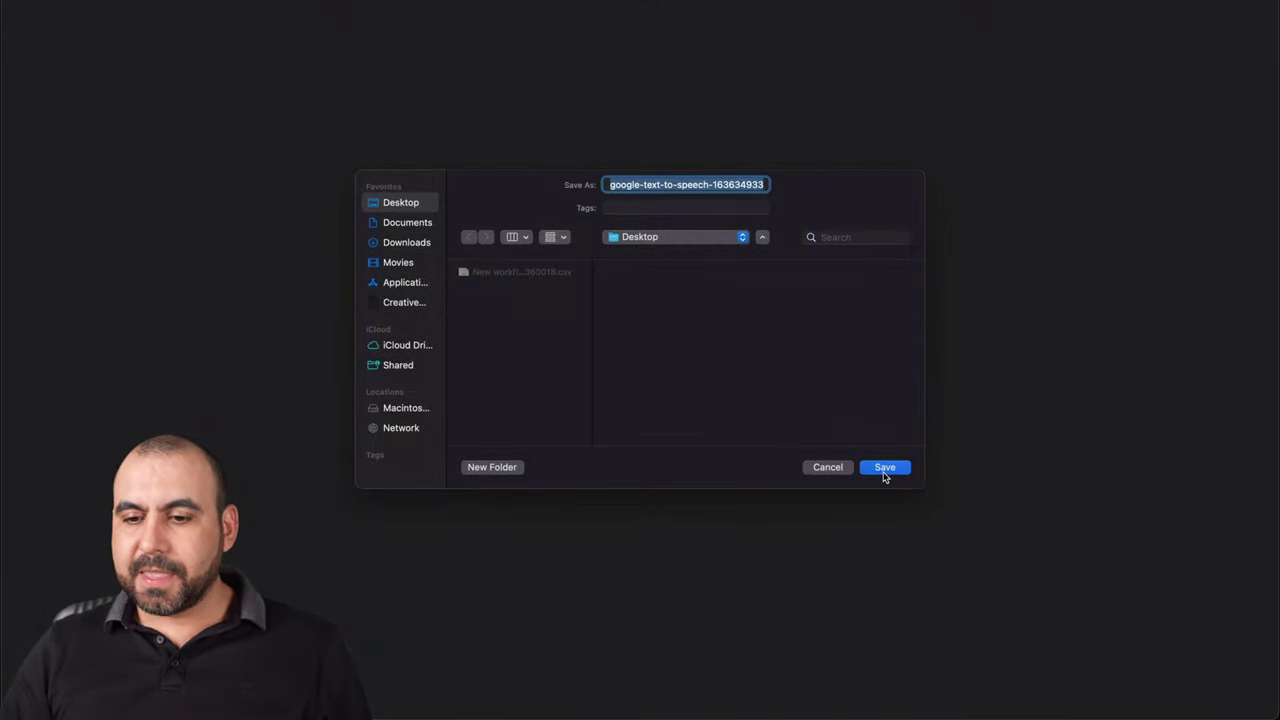
click(884, 474)
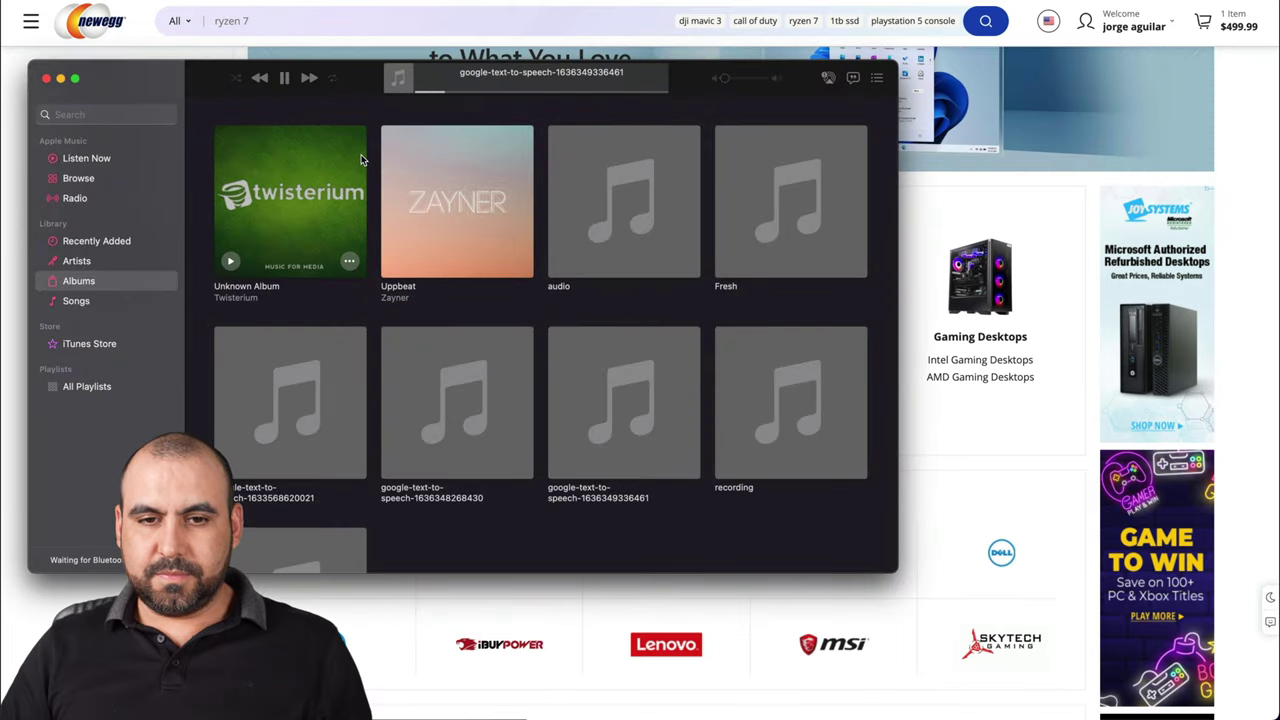
Listen to the text-to-speech audio in Music at a higher volume, compare it with Newegg's featured desktop items, and close the player.
click(764, 78)
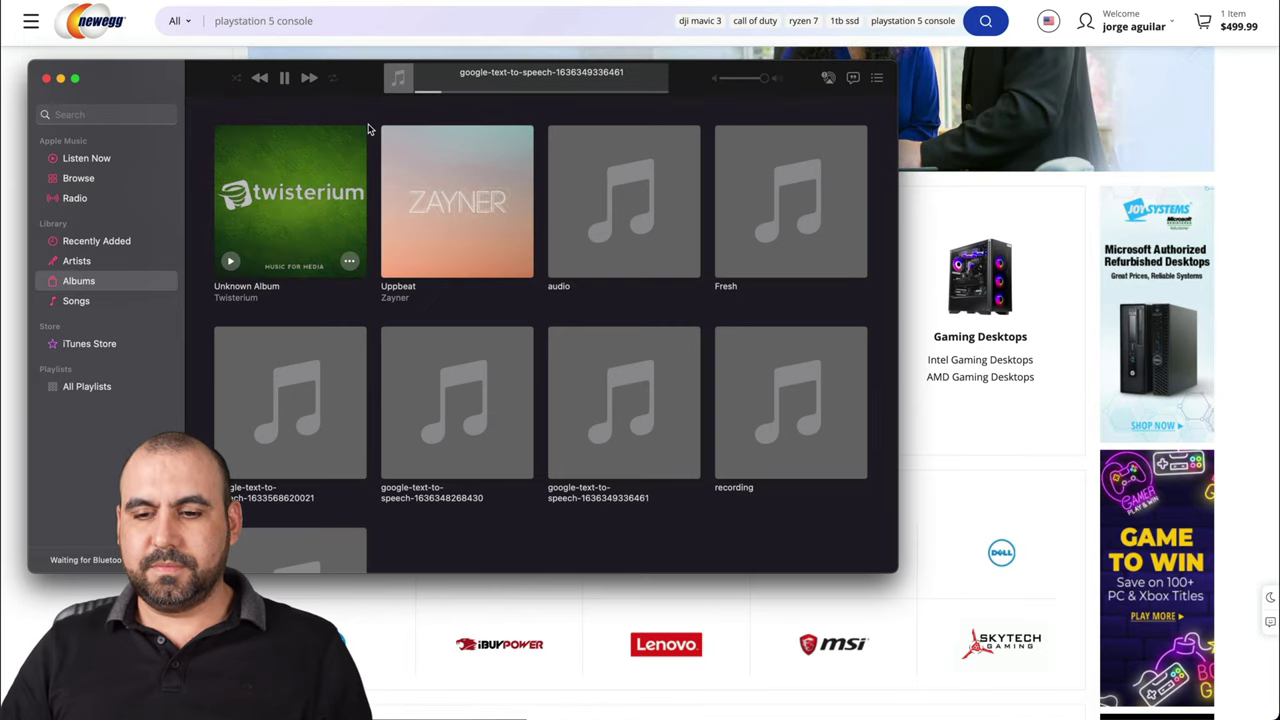
scroll(967, 349, down, 3)
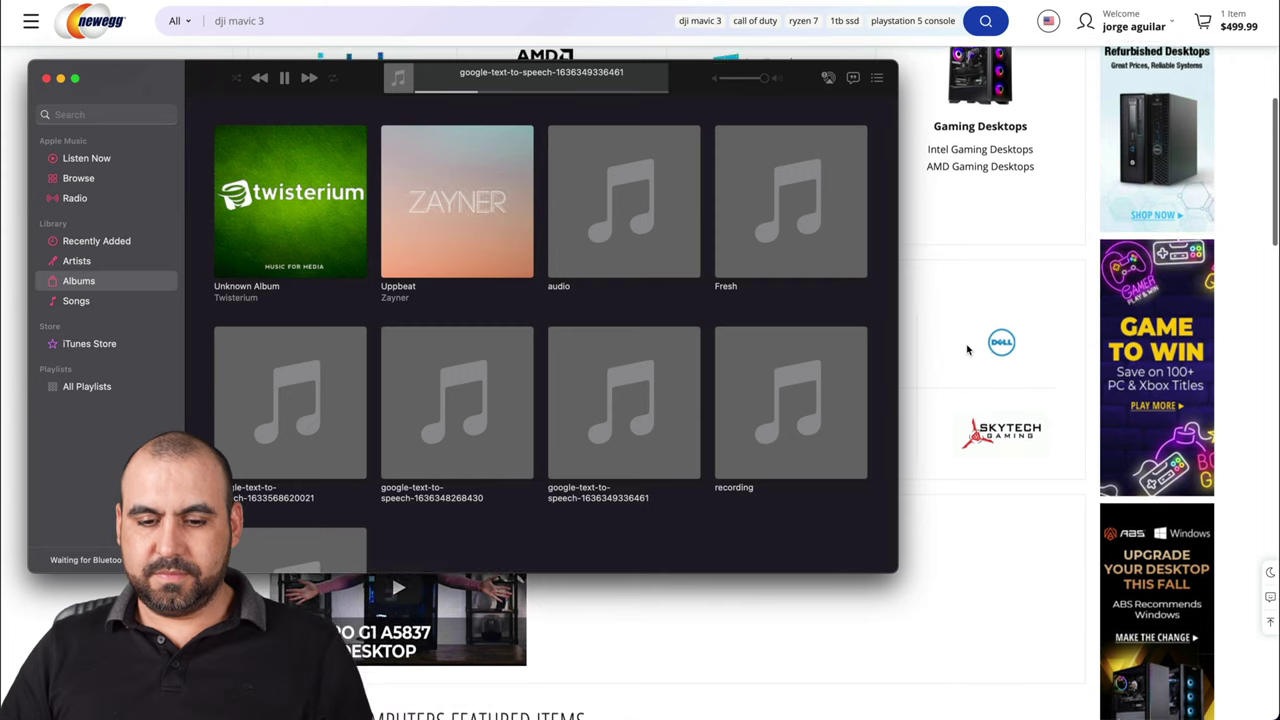
scroll(967, 349, down, 3)
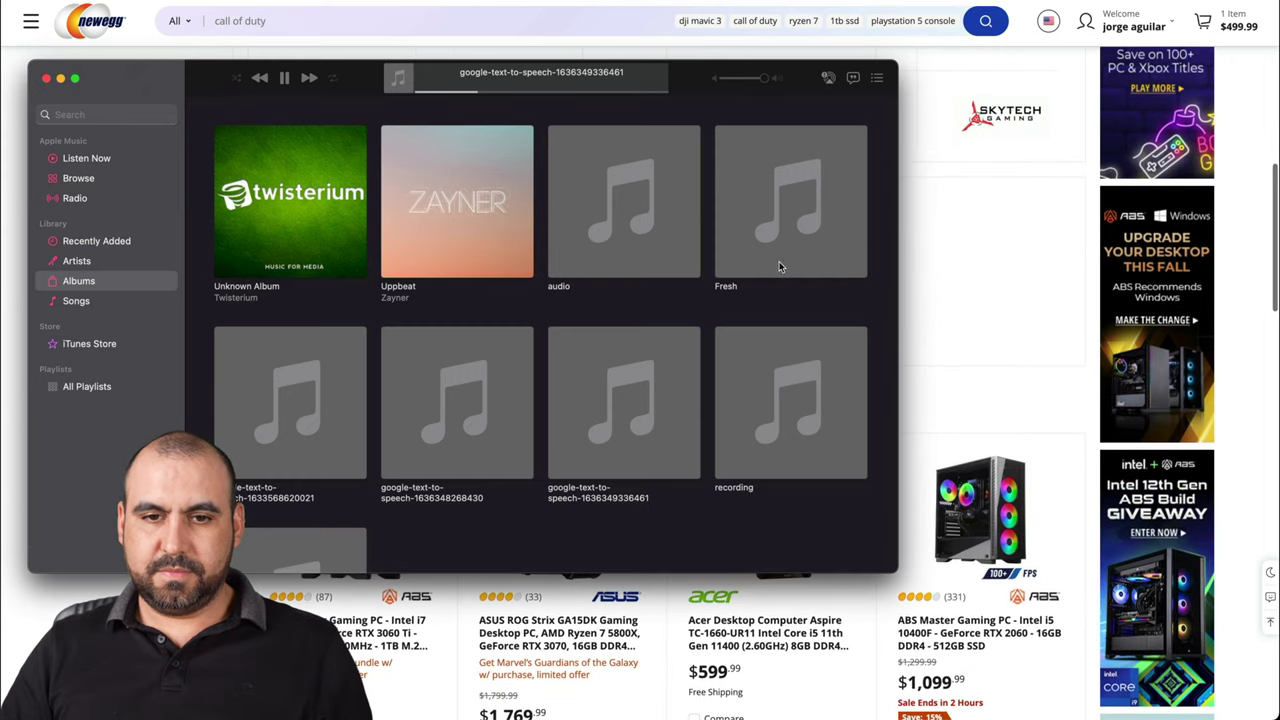
mouse_move(315, 175)
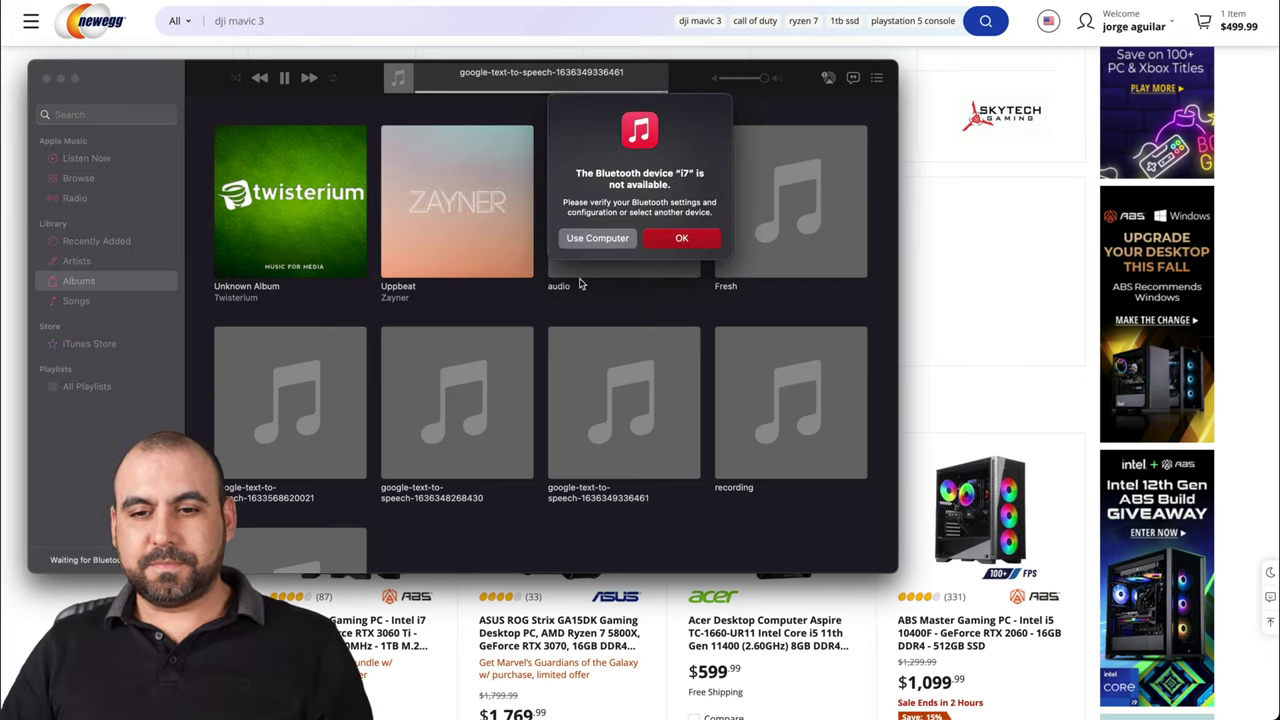
click(662, 244)
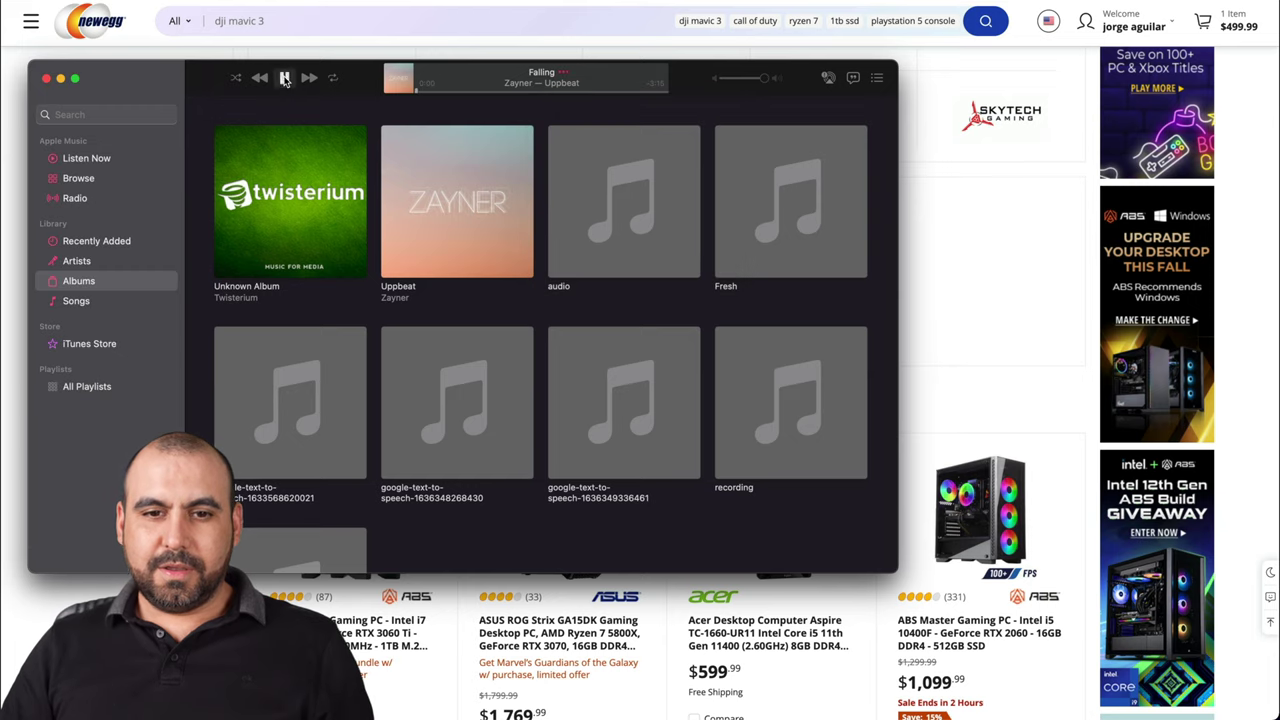
click(47, 80)
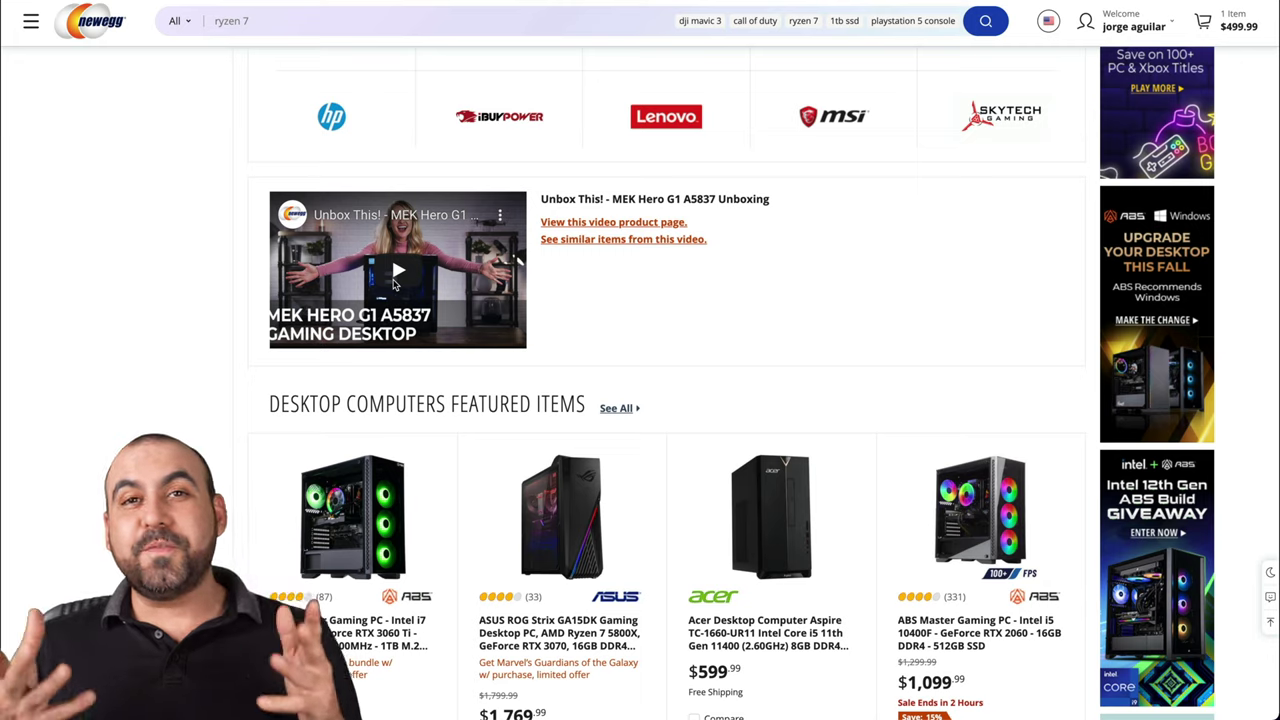